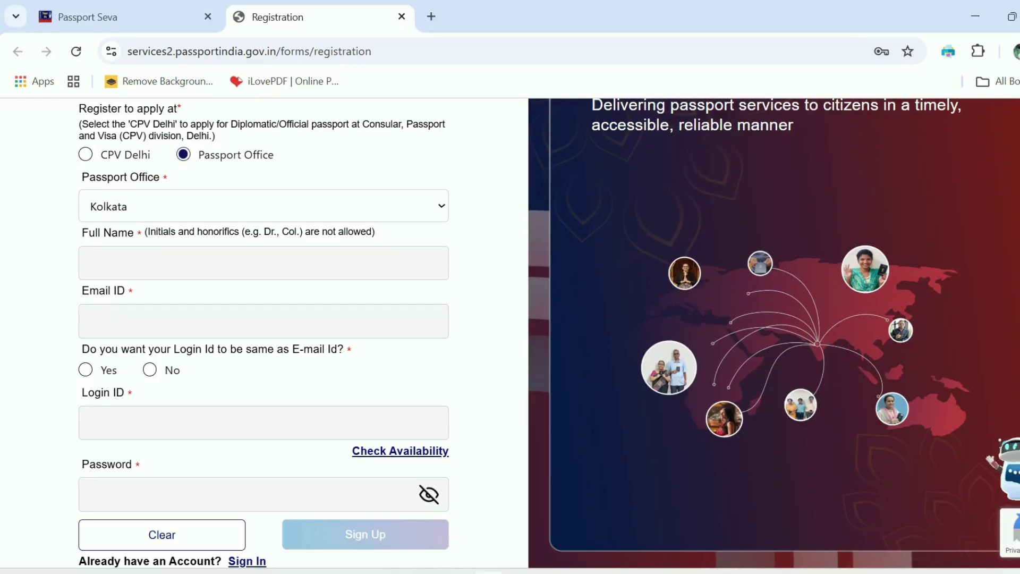
Step: Scroll up the registration form with Passport Office chosen and Kolkata set as the passport office
{"action": "scroll", "coordinate": [266, 319], "scroll_direction": "up", "scroll_amount": 2}
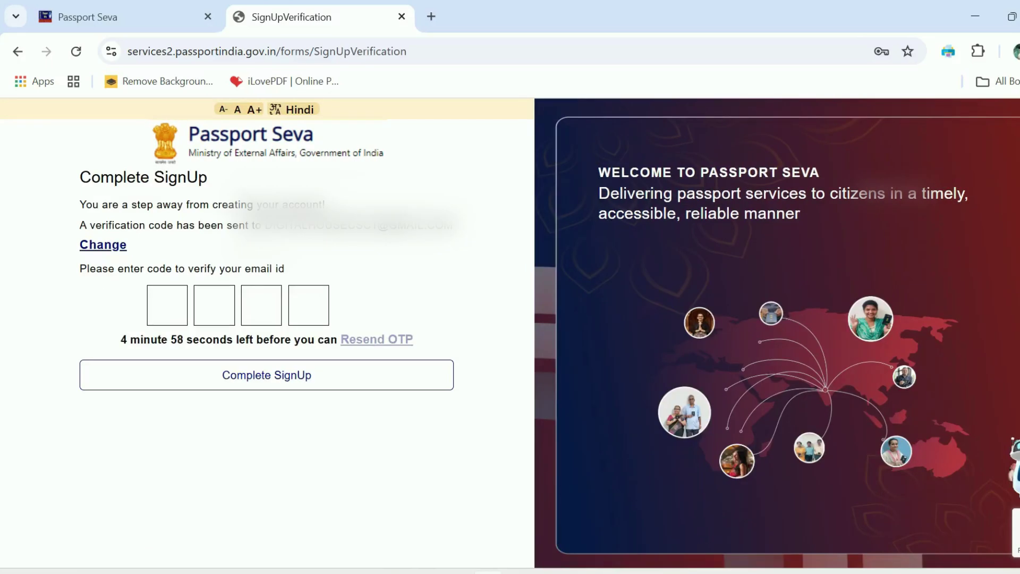
Step: Enter the emailed 4-digit verification code and complete the account sign-up
{"action": "left_click", "coordinate": [167, 305]}
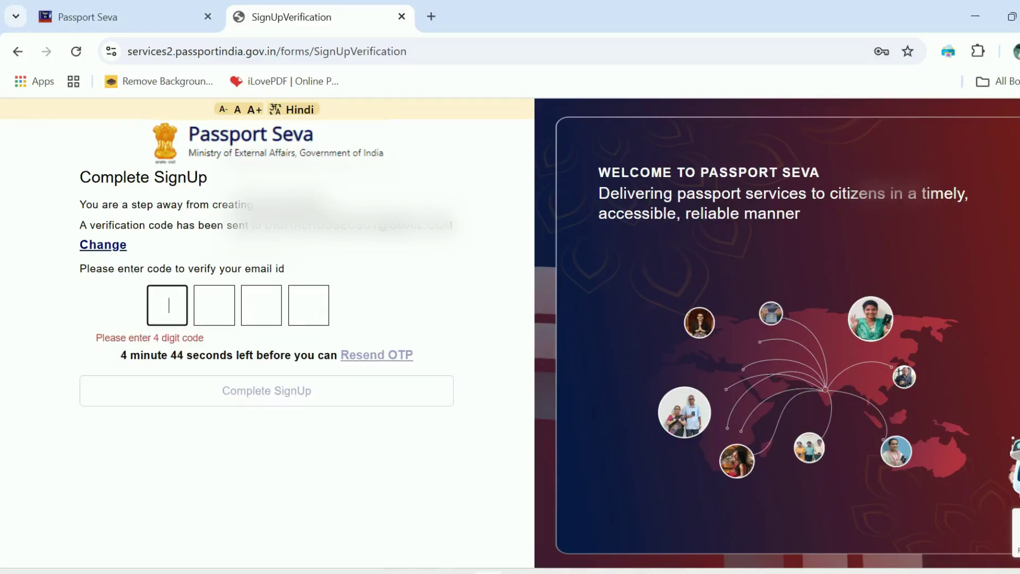
{"action": "left_click", "coordinate": [173, 306]}
{"action": "key", "text": "Return"}
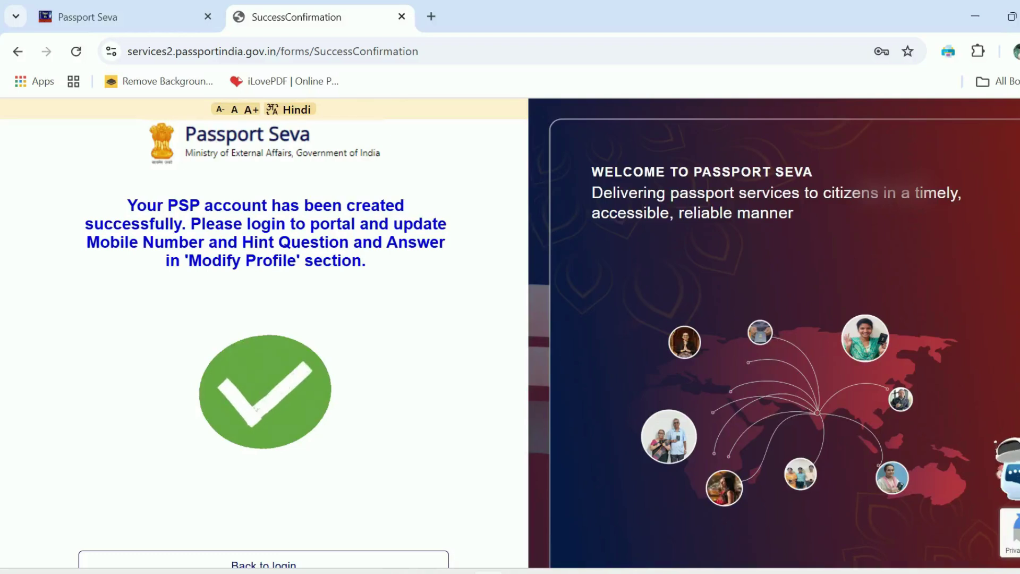
{"action": "scroll", "coordinate": [511, 334], "scroll_direction": "down", "scroll_amount": 1}
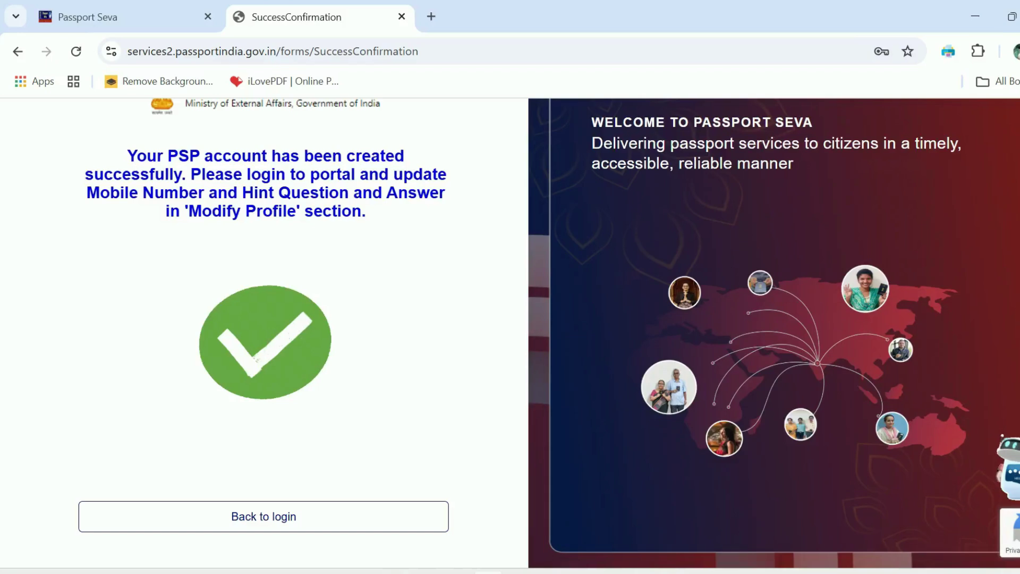
Step: Return to the login page and sign in with the new login ID and password
{"action": "left_click", "coordinate": [264, 518]}
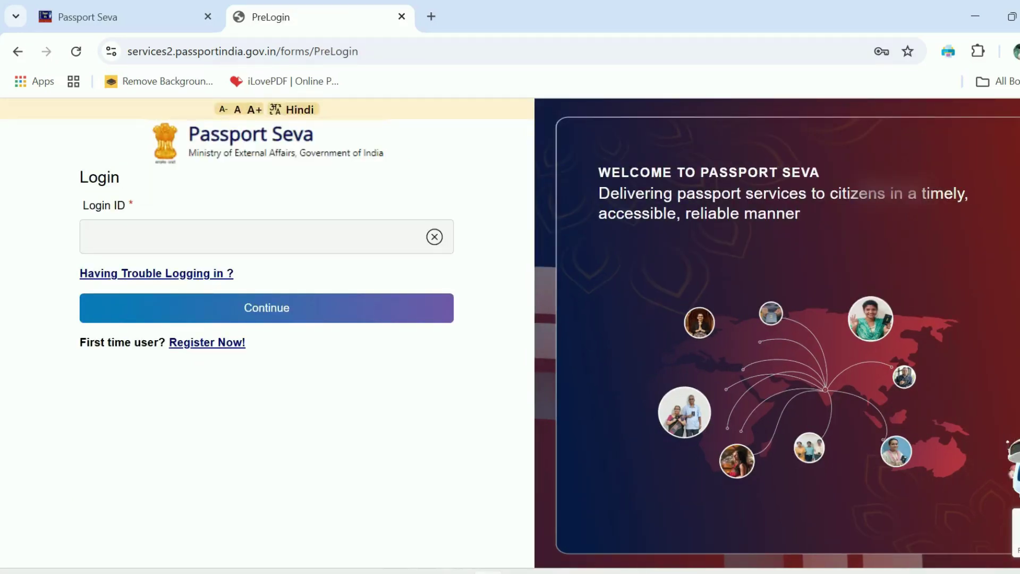
{"action": "left_click", "coordinate": [255, 237]}
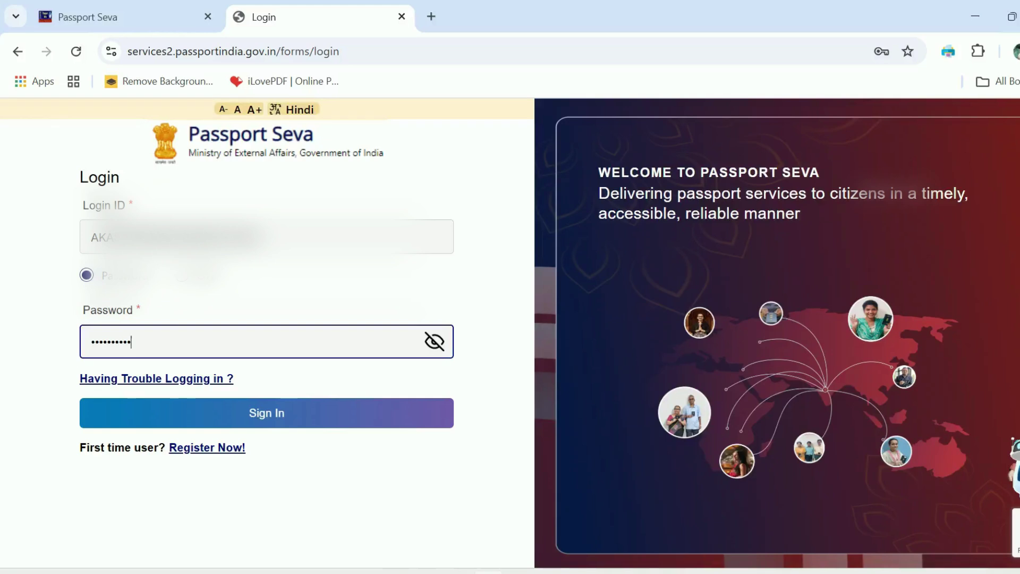
{"action": "left_click", "coordinate": [277, 416]}
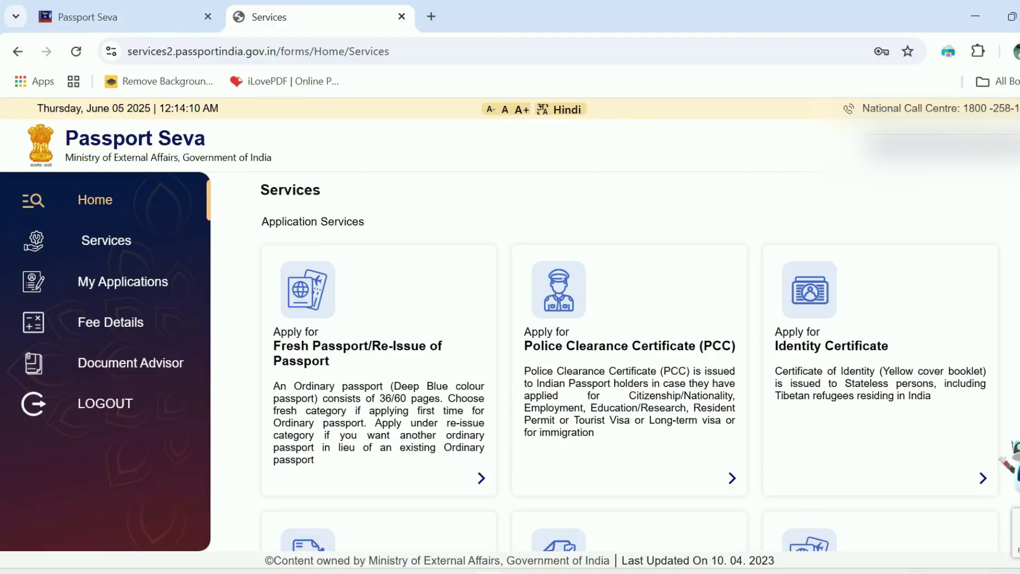
Step: From Services, open the Fresh Passport/Re-Issue of Passport application
{"action": "left_click", "coordinate": [101, 247]}
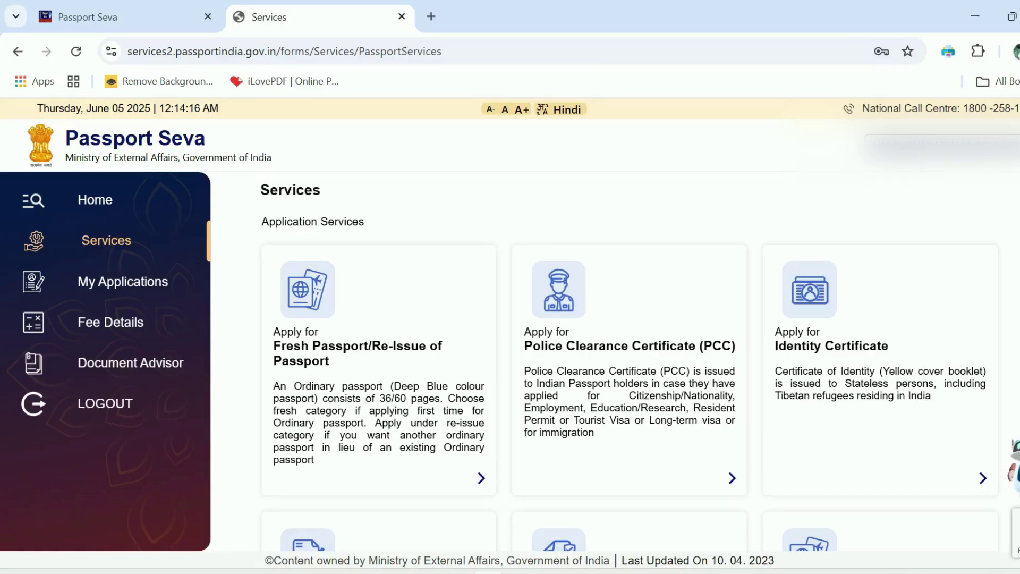
{"action": "scroll", "coordinate": [627, 362], "scroll_direction": "down", "scroll_amount": 2}
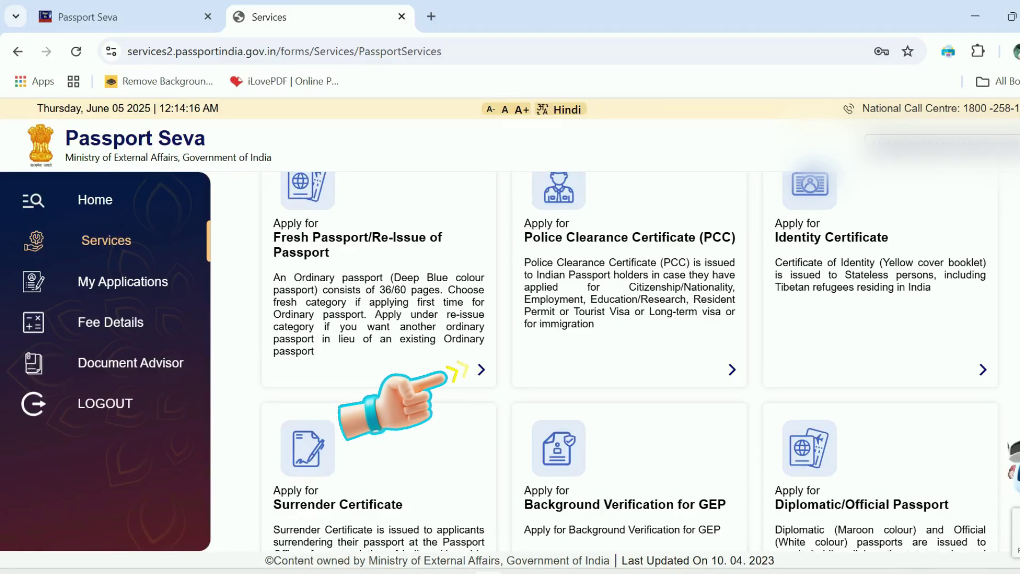
{"action": "left_click", "coordinate": [480, 368]}
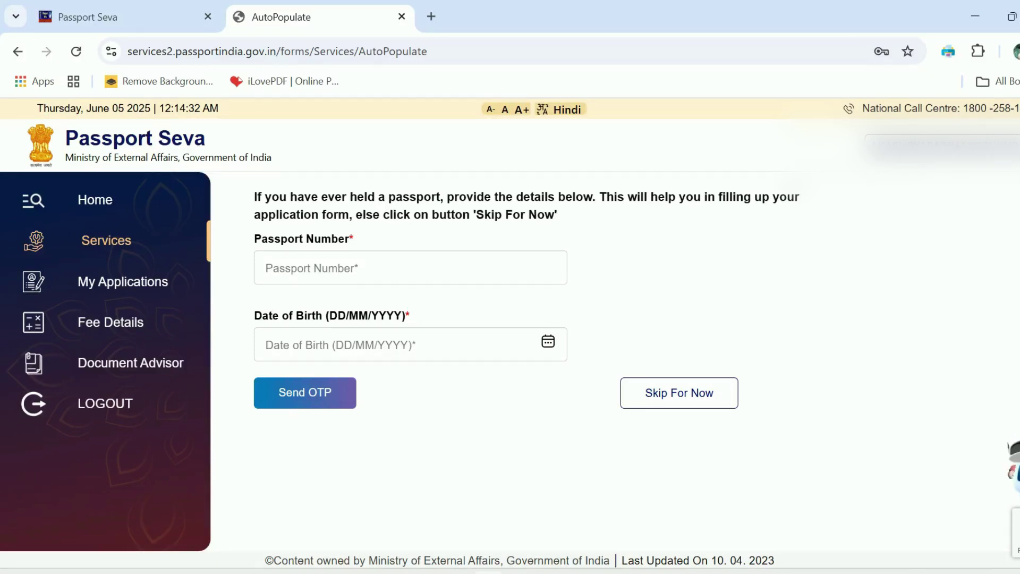
Step: Skip the earlier-passport lookup, choose Fresh Passport, Normal, 36 Pages, and save
{"action": "left_click", "coordinate": [679, 392]}
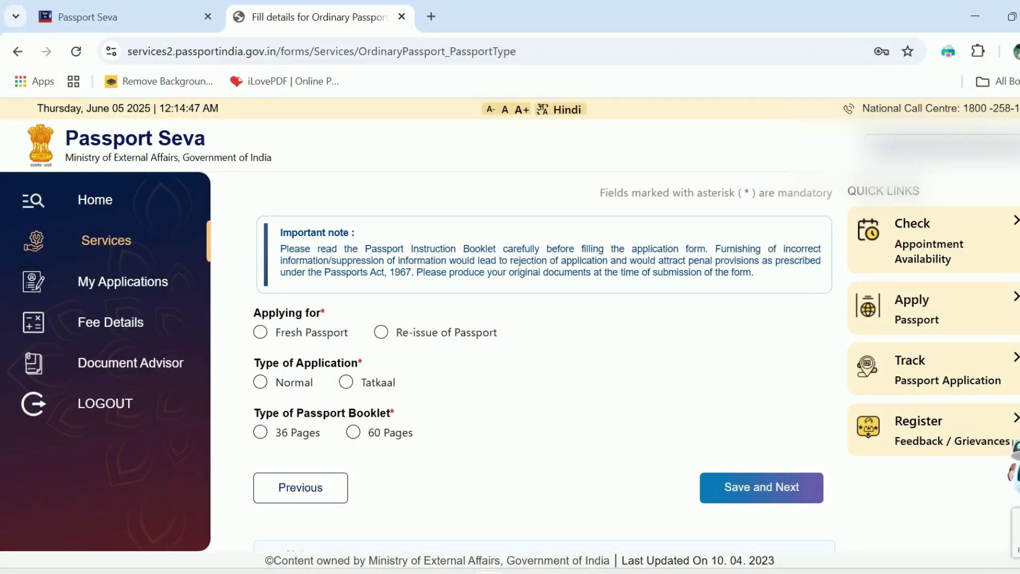
{"action": "left_click", "coordinate": [260, 332]}
{"action": "left_click", "coordinate": [260, 383]}
{"action": "left_click", "coordinate": [262, 432]}
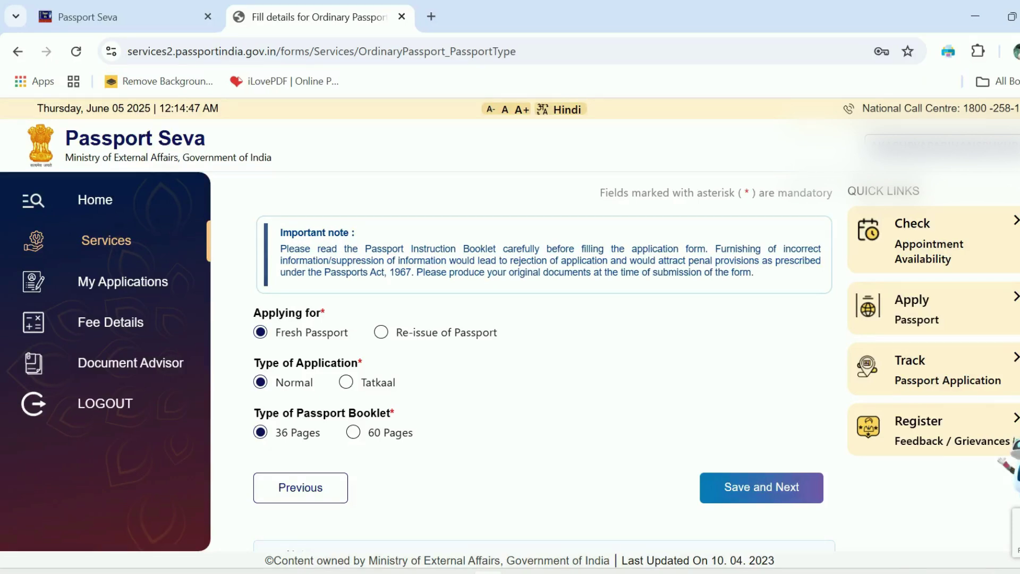
{"action": "left_click", "coordinate": [765, 488]}
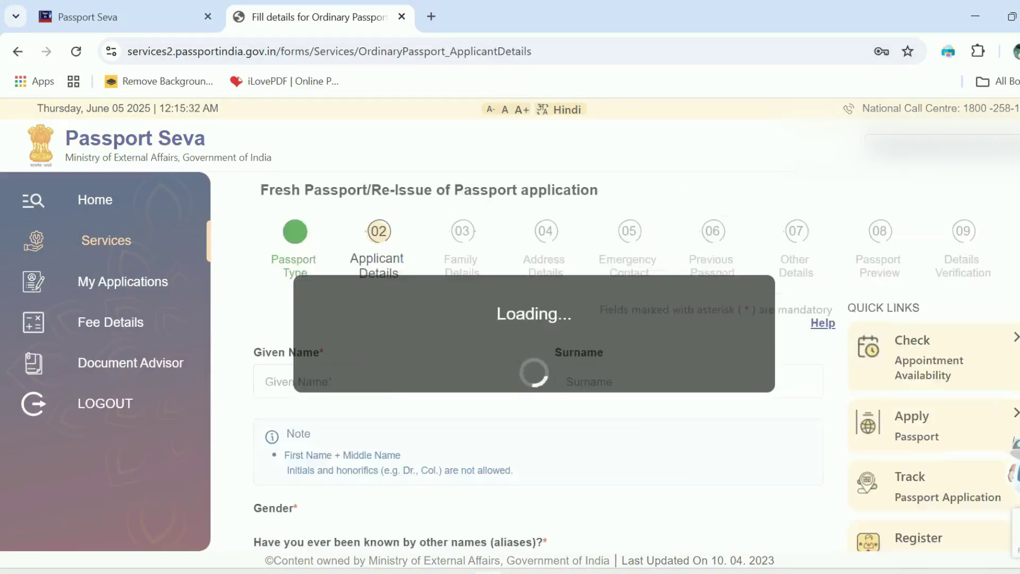
Step: Set the applicant's gender to Male and answer No to being known by other names
{"action": "scroll", "coordinate": [538, 362], "scroll_direction": "down", "scroll_amount": 2}
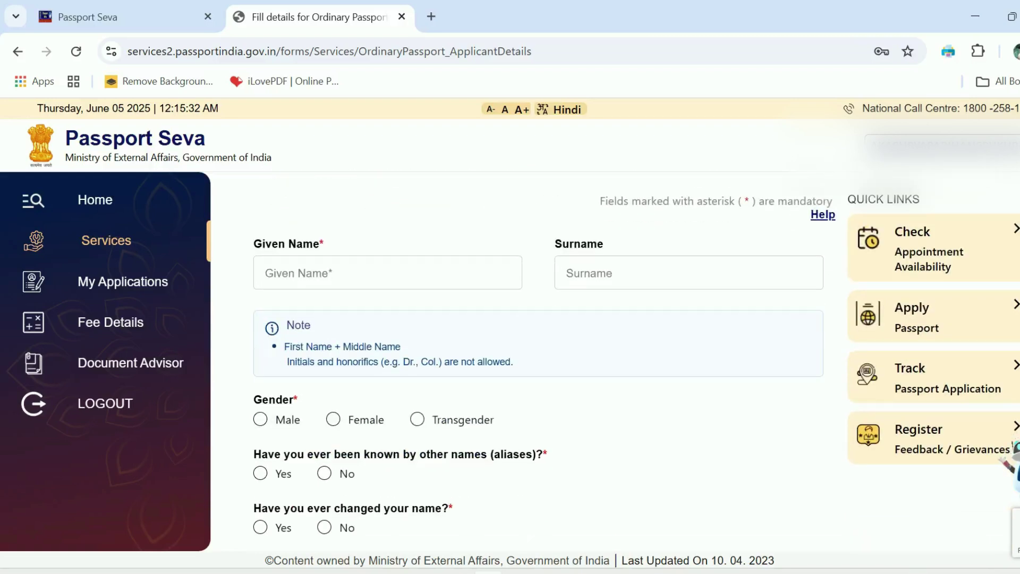
{"action": "scroll", "coordinate": [538, 362], "scroll_direction": "up", "scroll_amount": 2}
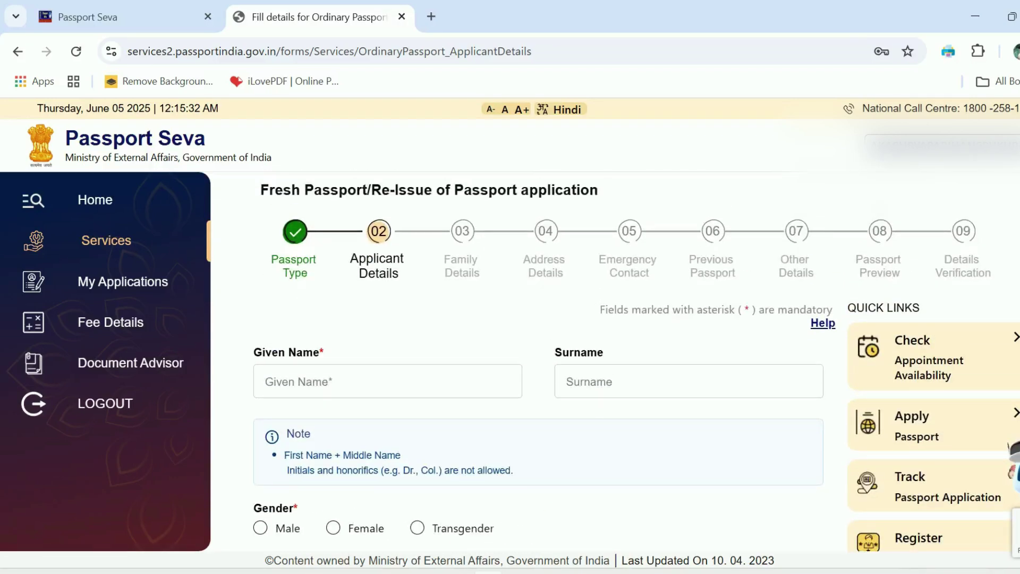
{"action": "scroll", "coordinate": [538, 361], "scroll_direction": "down", "scroll_amount": 2}
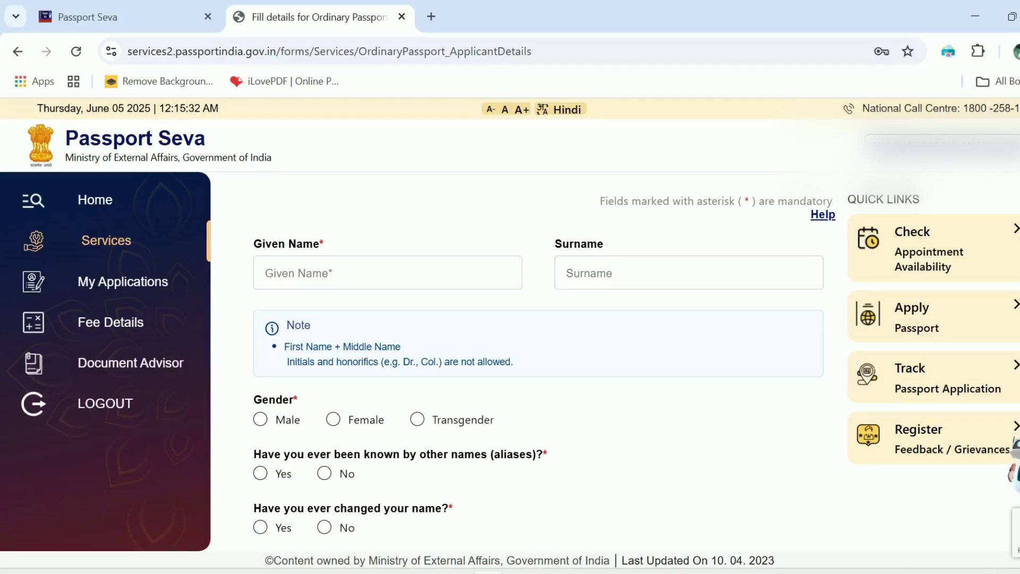
{"action": "left_click", "coordinate": [261, 419]}
{"action": "scroll", "coordinate": [261, 419], "scroll_direction": "down", "scroll_amount": 2}
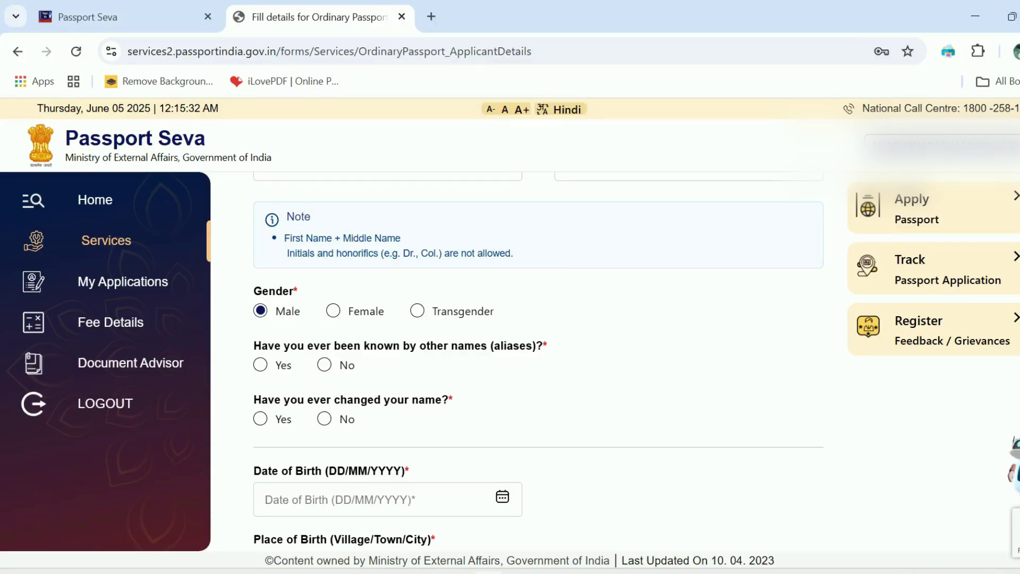
{"action": "left_click", "coordinate": [325, 365]}
Step: Answer No to any name change and No to place of birth outside India
{"action": "left_click", "coordinate": [324, 419]}
{"action": "scroll", "coordinate": [532, 361], "scroll_direction": "down", "scroll_amount": 2}
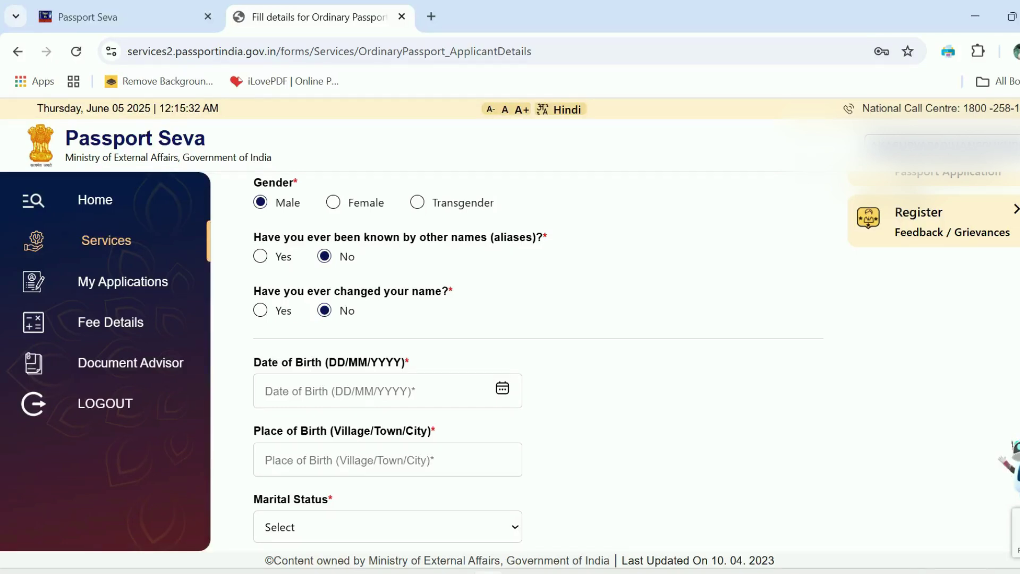
{"action": "scroll", "coordinate": [539, 362], "scroll_direction": "down", "scroll_amount": 2}
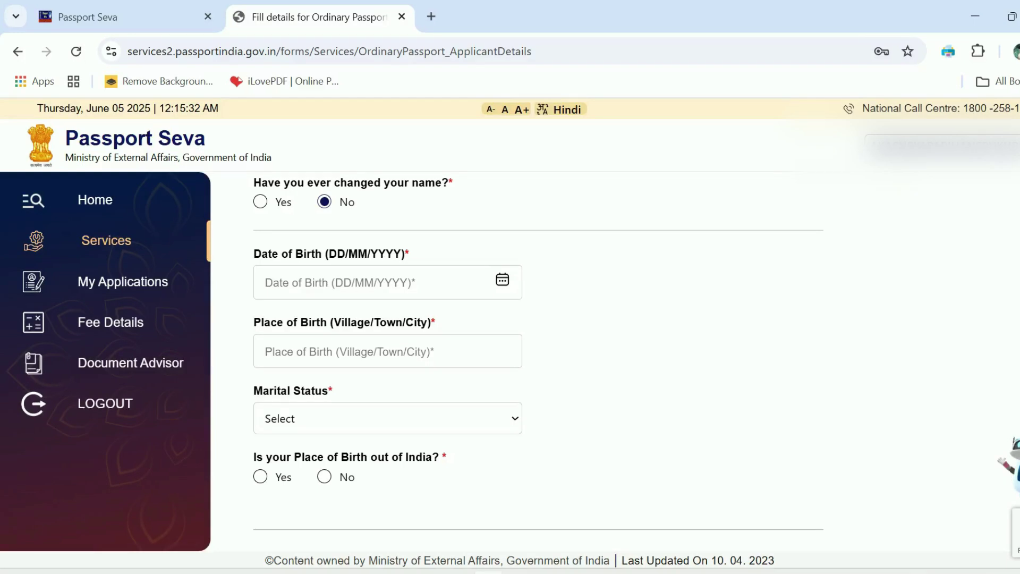
{"action": "left_click", "coordinate": [346, 413]}
{"action": "left_click", "coordinate": [348, 414]}
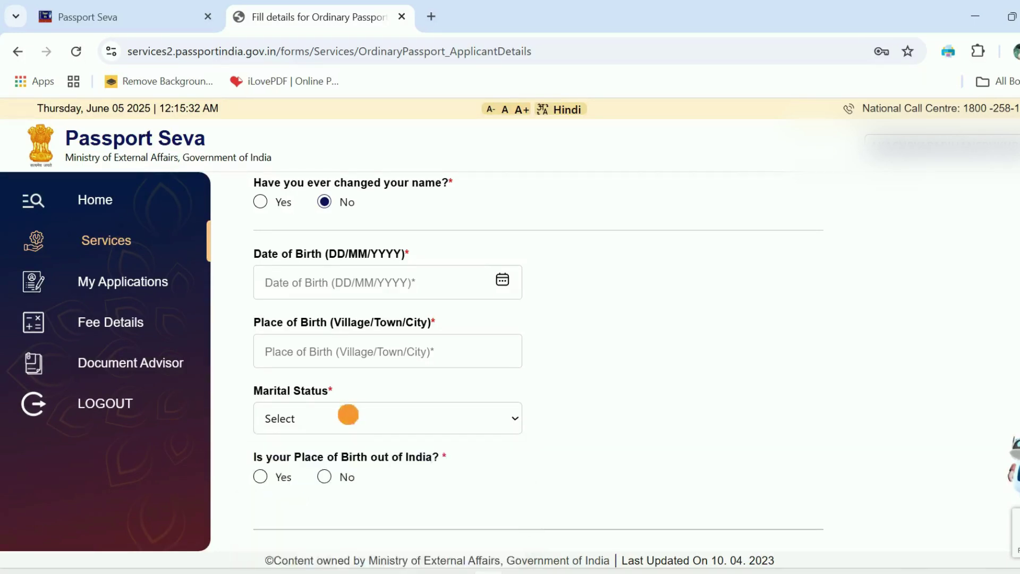
{"action": "scroll", "coordinate": [348, 415], "scroll_direction": "down", "scroll_amount": 2}
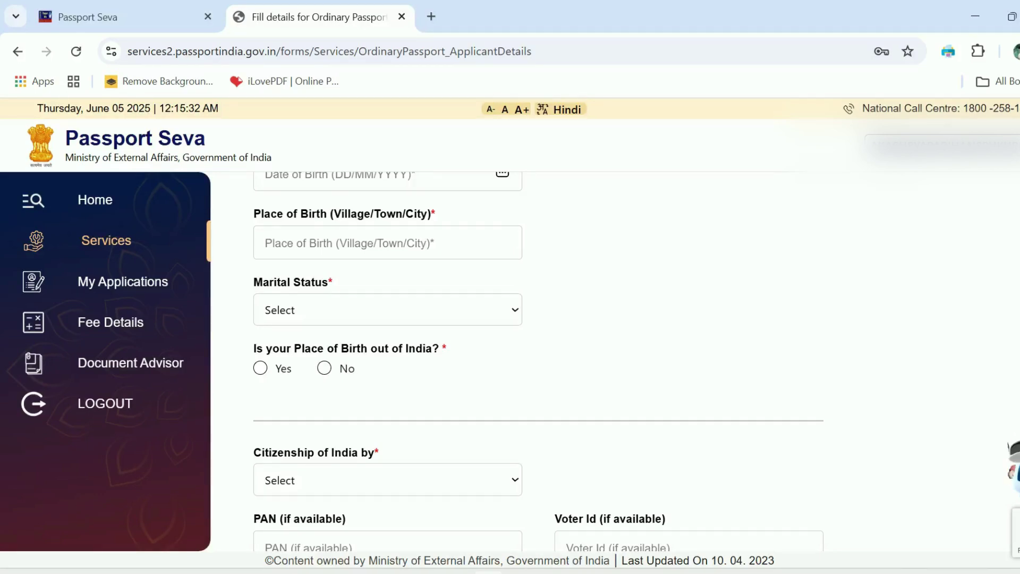
{"action": "left_click", "coordinate": [324, 368]}
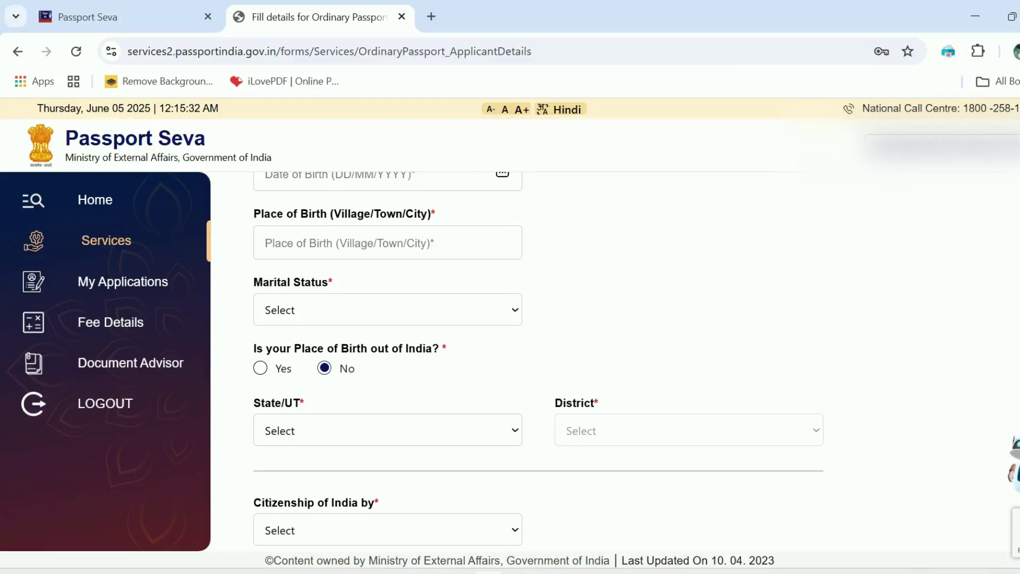
{"action": "scroll", "coordinate": [387, 371], "scroll_direction": "down", "scroll_amount": 2}
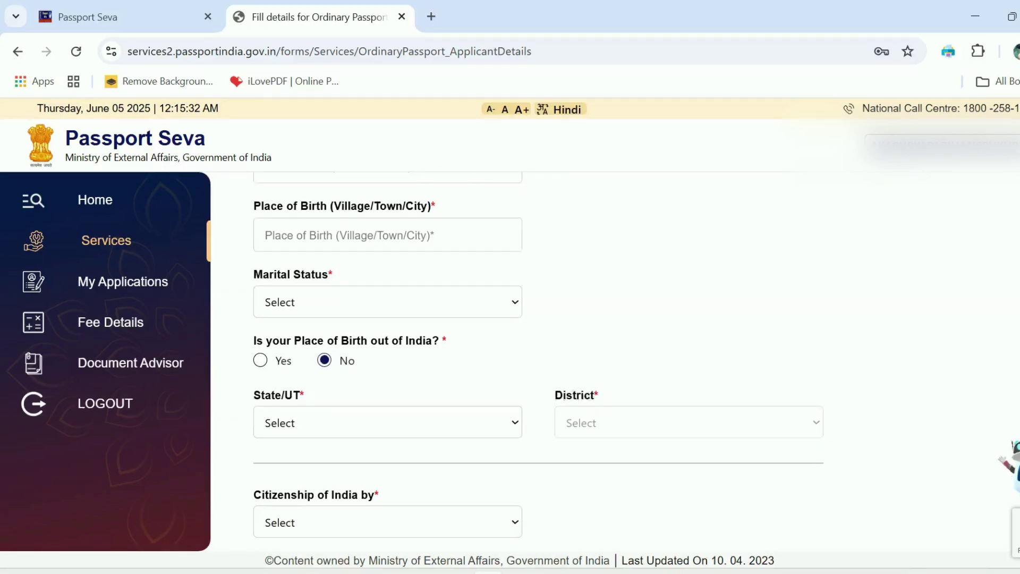
Step: Choose West Bengal as the birth state and Birth as the basis of Indian citizenship
{"action": "left_click", "coordinate": [386, 322]}
{"action": "scroll", "coordinate": [324, 293], "scroll_direction": "down", "scroll_amount": 8}
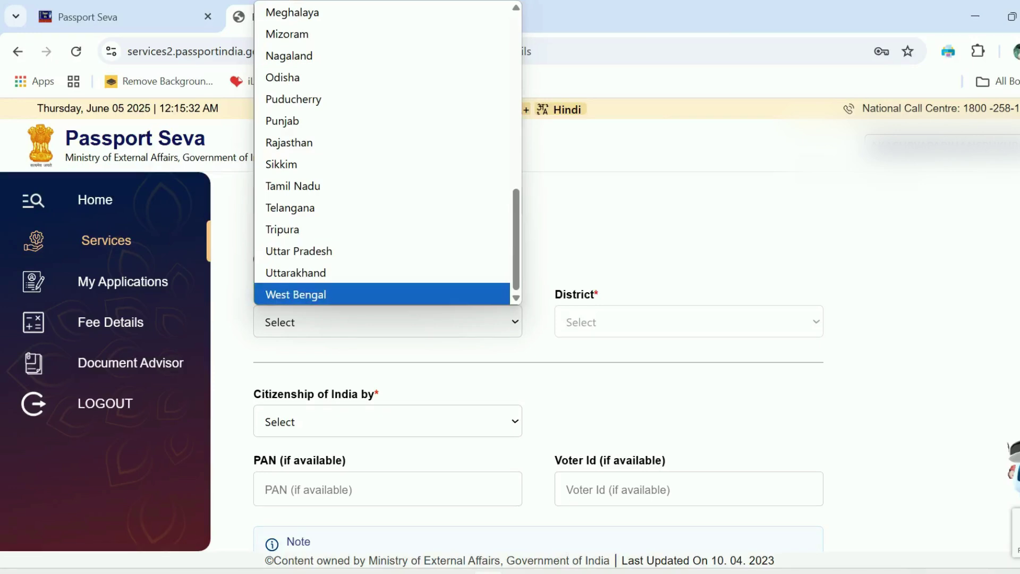
{"action": "left_click", "coordinate": [324, 293]}
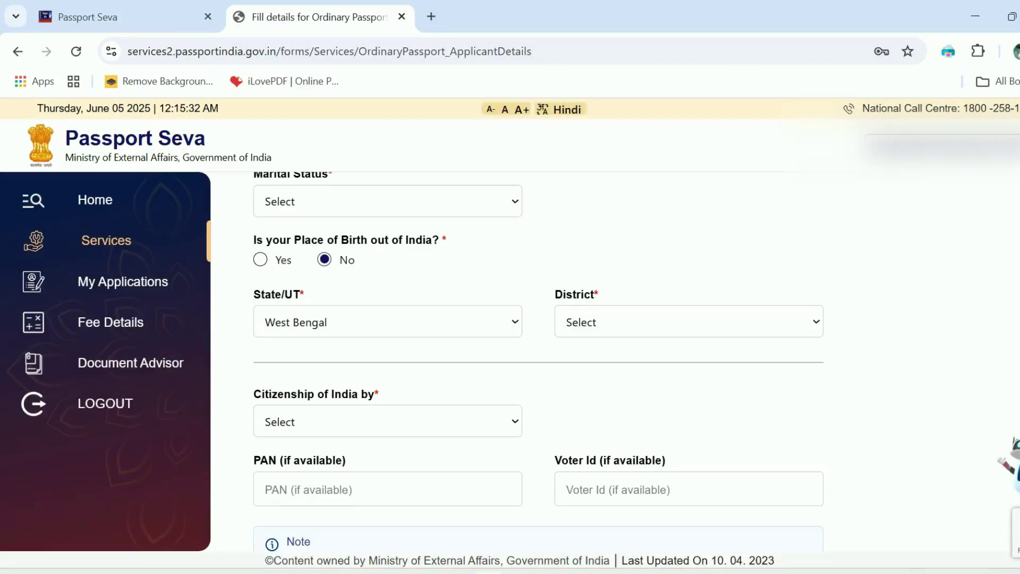
{"action": "scroll", "coordinate": [538, 361], "scroll_direction": "down", "scroll_amount": 2}
{"action": "left_click", "coordinate": [387, 313]}
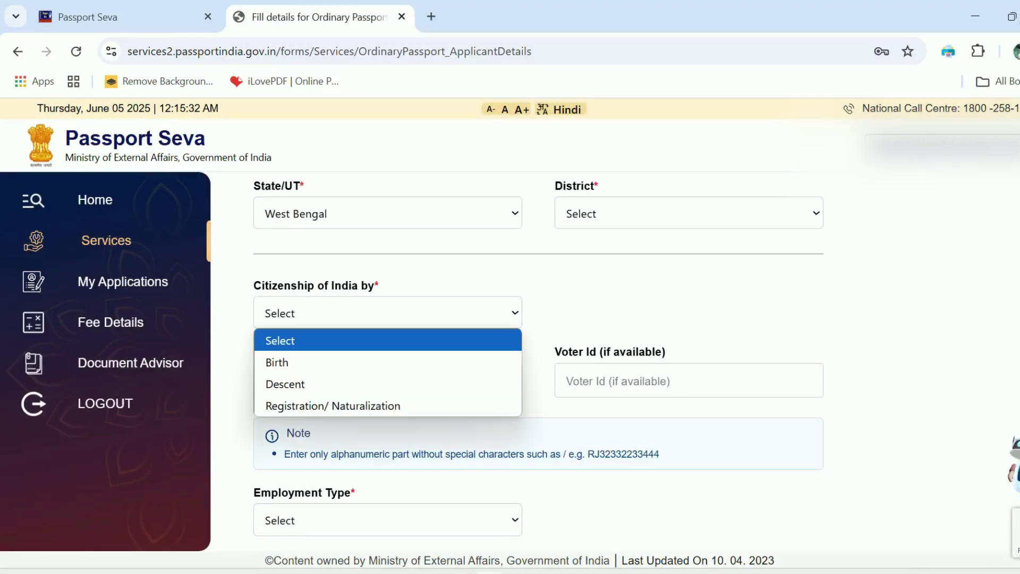
{"action": "left_click_drag", "start_coordinate": [254, 286], "coordinate": [379, 285]}
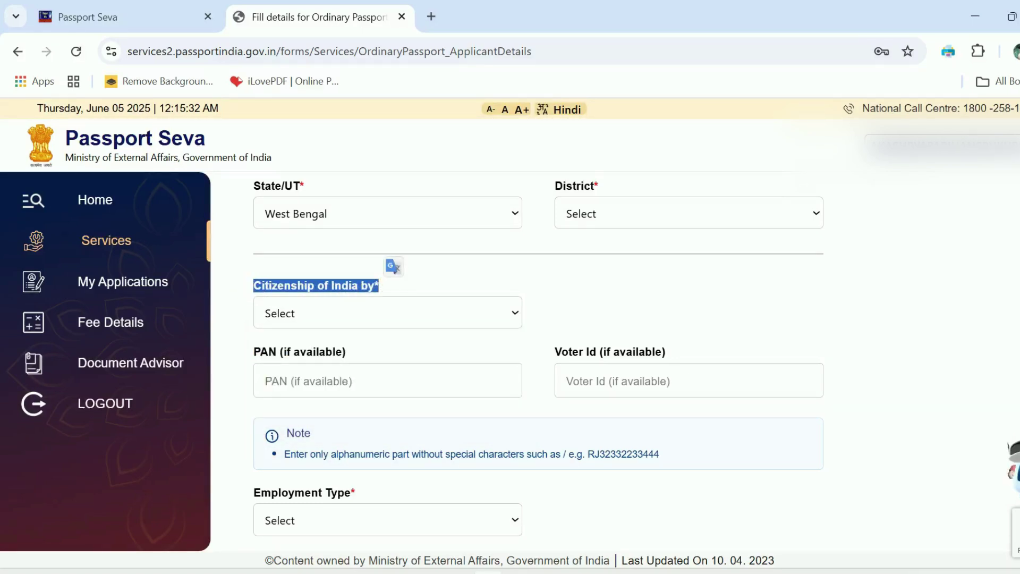
{"action": "left_click", "coordinate": [427, 287]}
{"action": "left_click", "coordinate": [388, 313]}
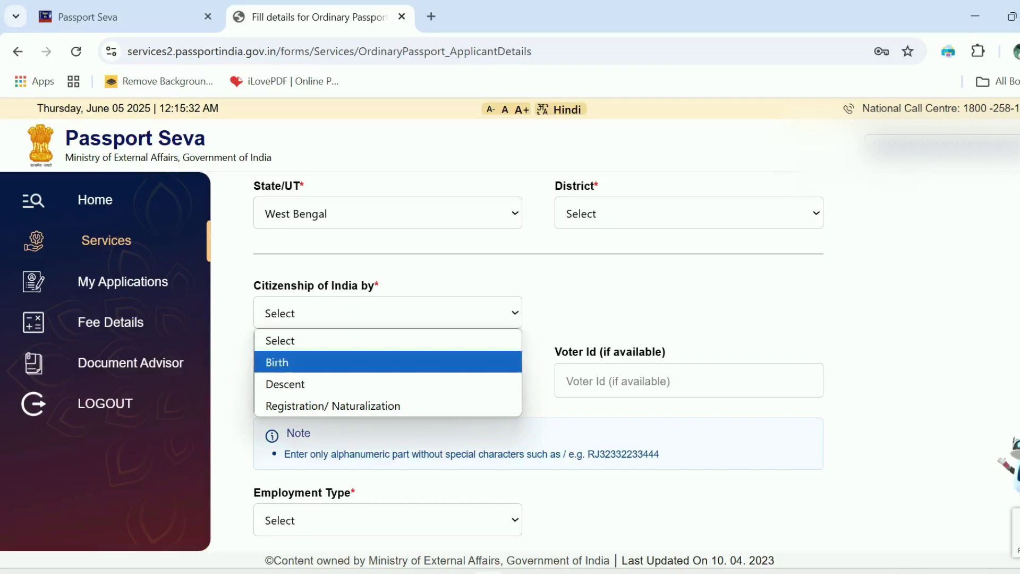
{"action": "left_click", "coordinate": [388, 362]}
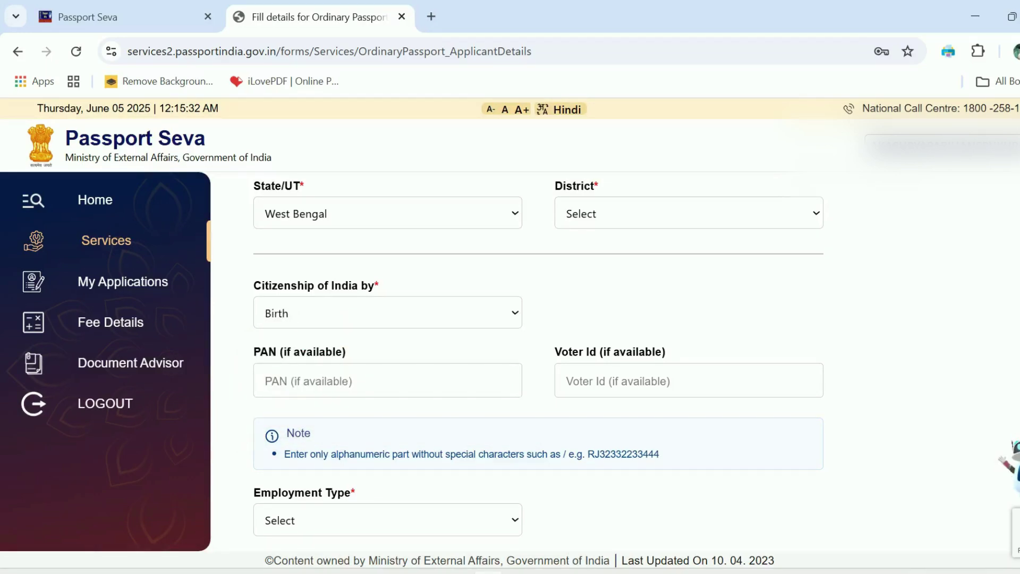
Step: Answer No to having a government-servant parent or spouse
{"action": "scroll", "coordinate": [538, 360], "scroll_direction": "down", "scroll_amount": 2}
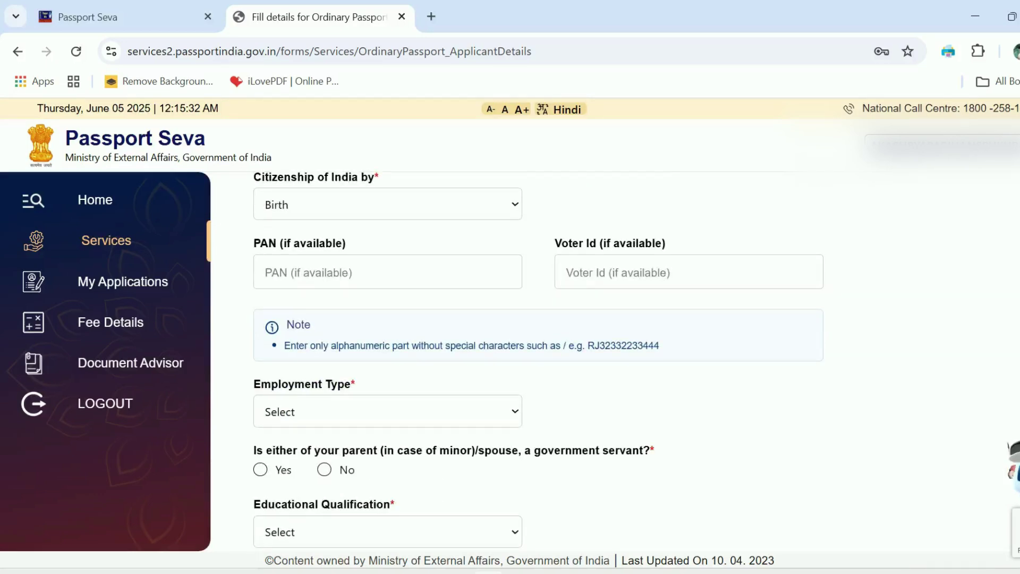
{"action": "scroll", "coordinate": [538, 360], "scroll_direction": "down", "scroll_amount": 2}
{"action": "left_click", "coordinate": [388, 302]}
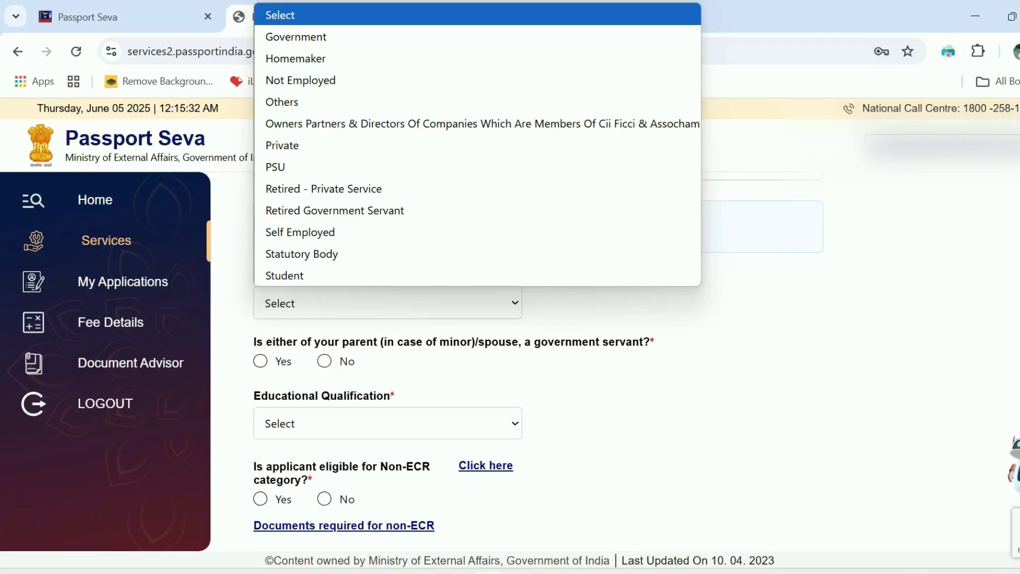
{"action": "key", "text": "Escape"}
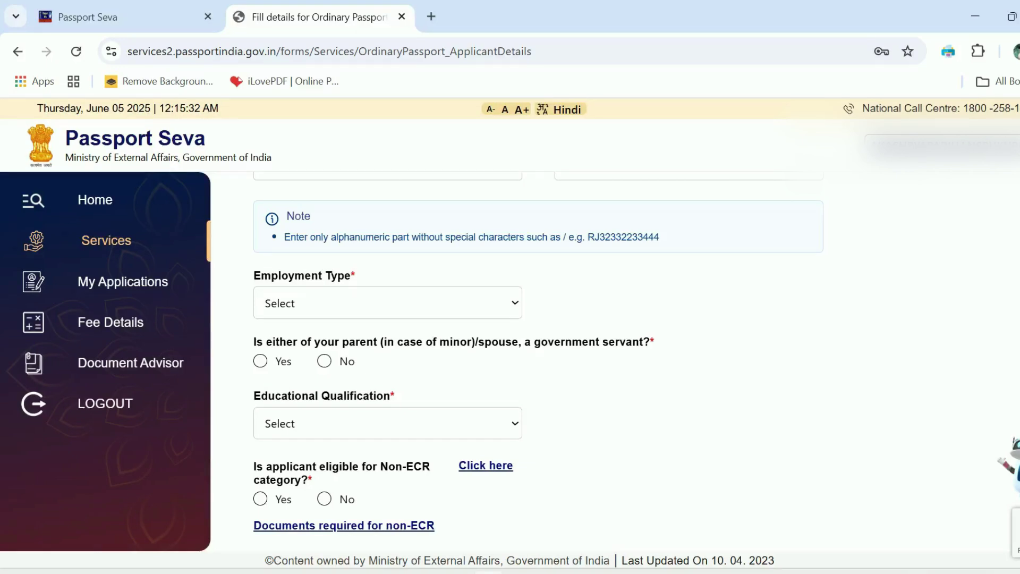
{"action": "scroll", "coordinate": [538, 361], "scroll_direction": "down", "scroll_amount": 2}
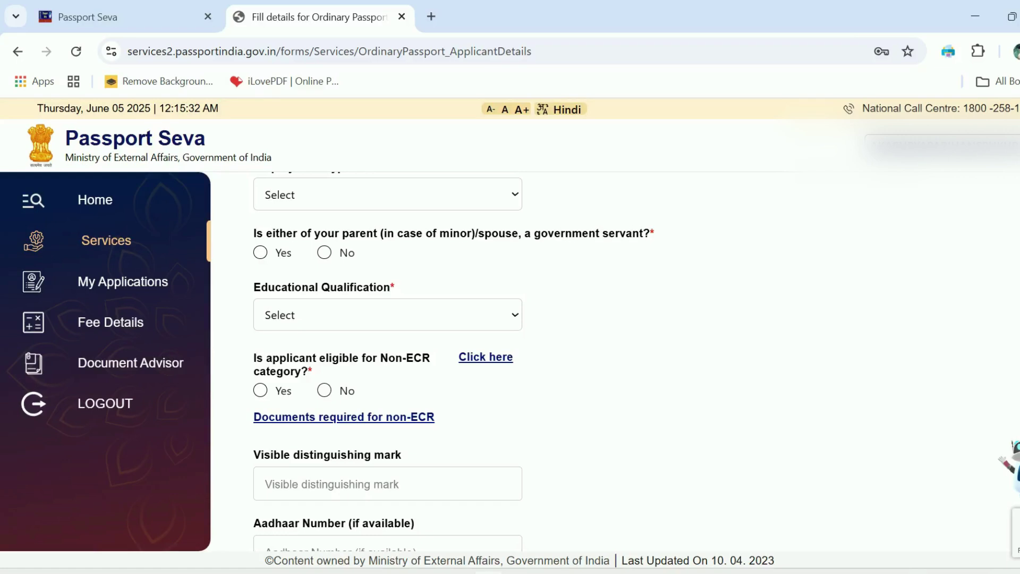
{"action": "left_click", "coordinate": [324, 252]}
Step: Set Educational Qualification to 7th Pass Or Less and mark Non-ECR eligibility as No
{"action": "scroll", "coordinate": [532, 361], "scroll_direction": "up", "scroll_amount": 2}
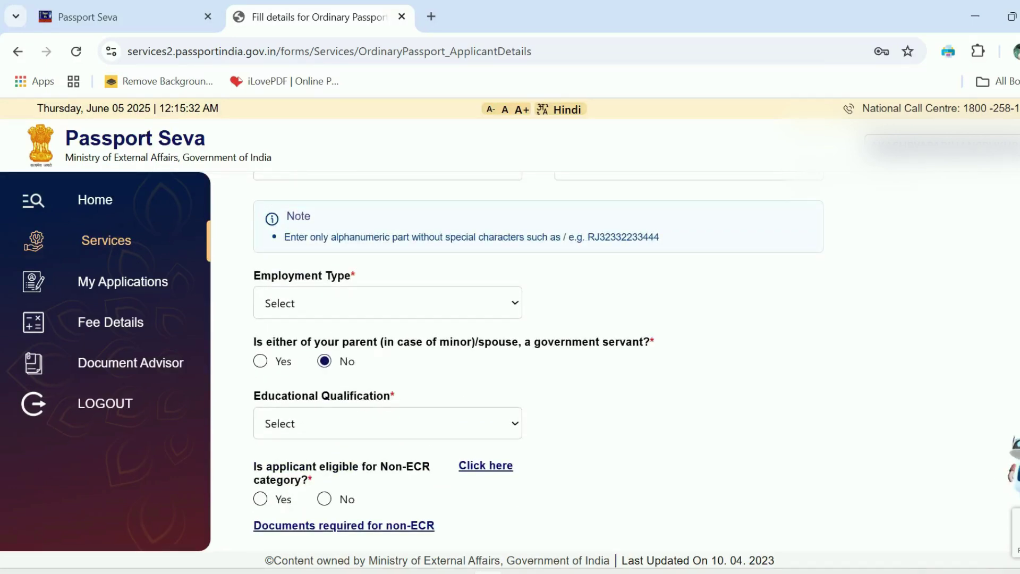
{"action": "scroll", "coordinate": [531, 361], "scroll_direction": "down", "scroll_amount": 2}
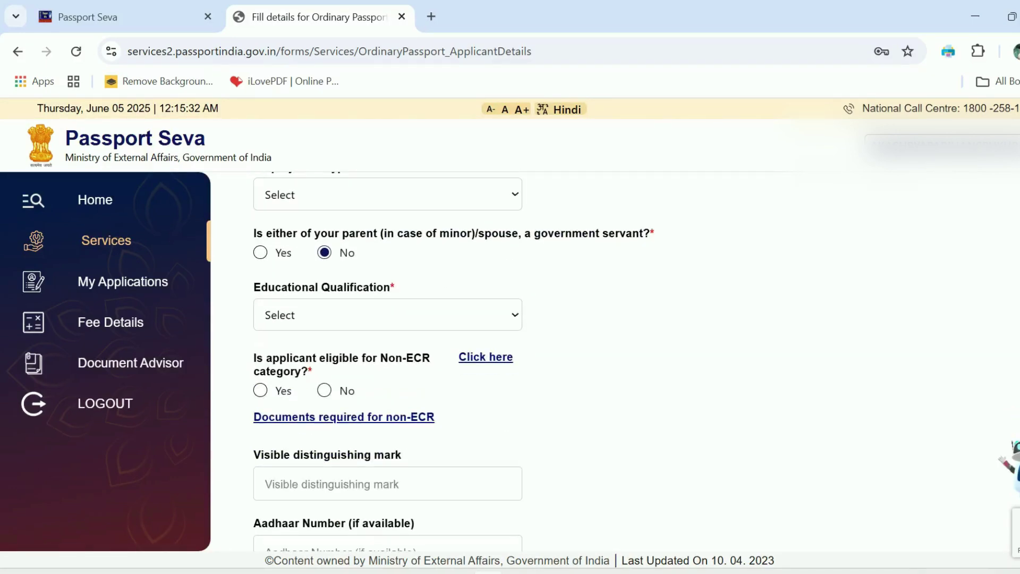
{"action": "left_click", "coordinate": [341, 313]}
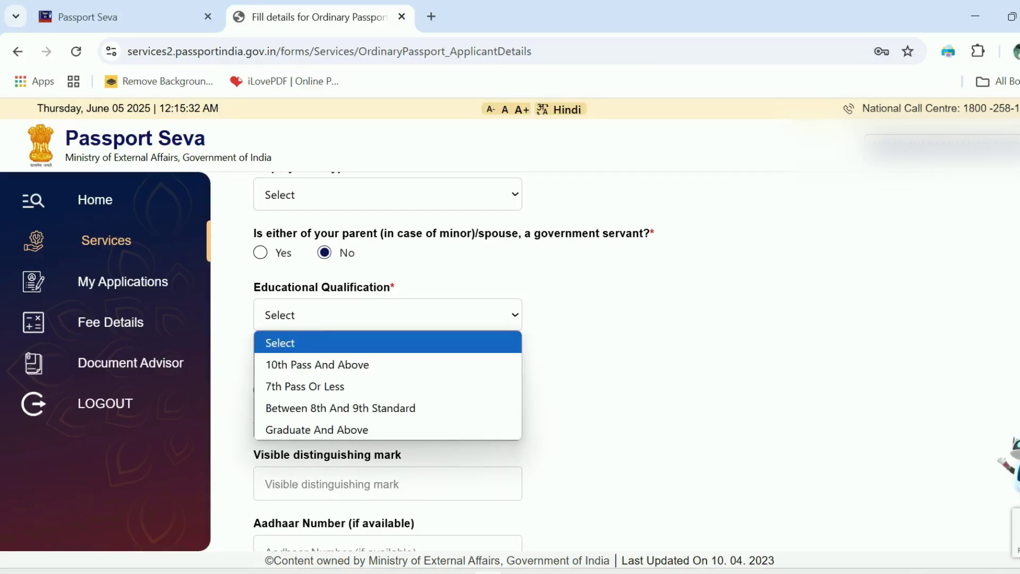
{"action": "key", "text": "Down"}
{"action": "key", "text": "Down"}
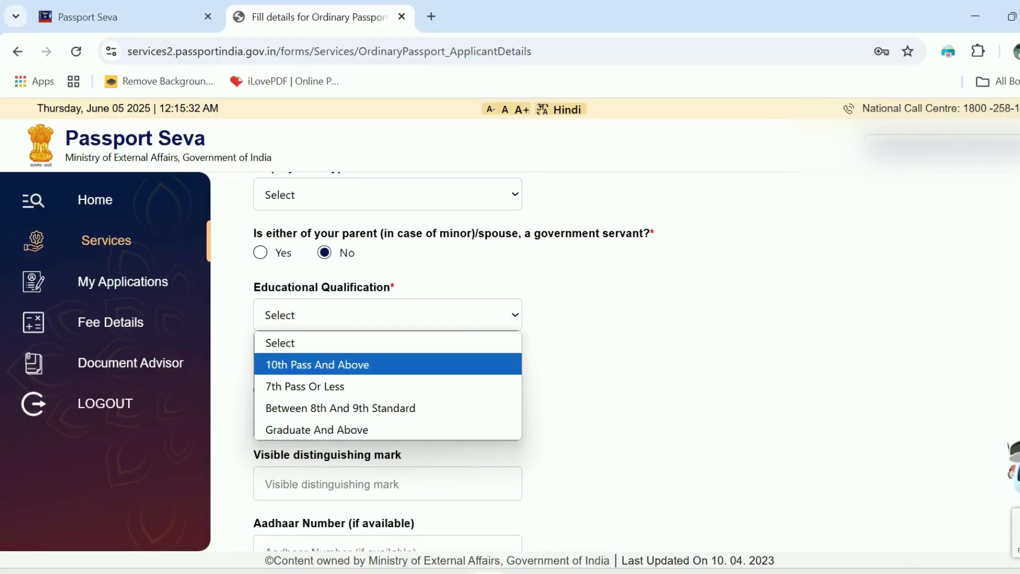
{"action": "left_click", "coordinate": [340, 364]}
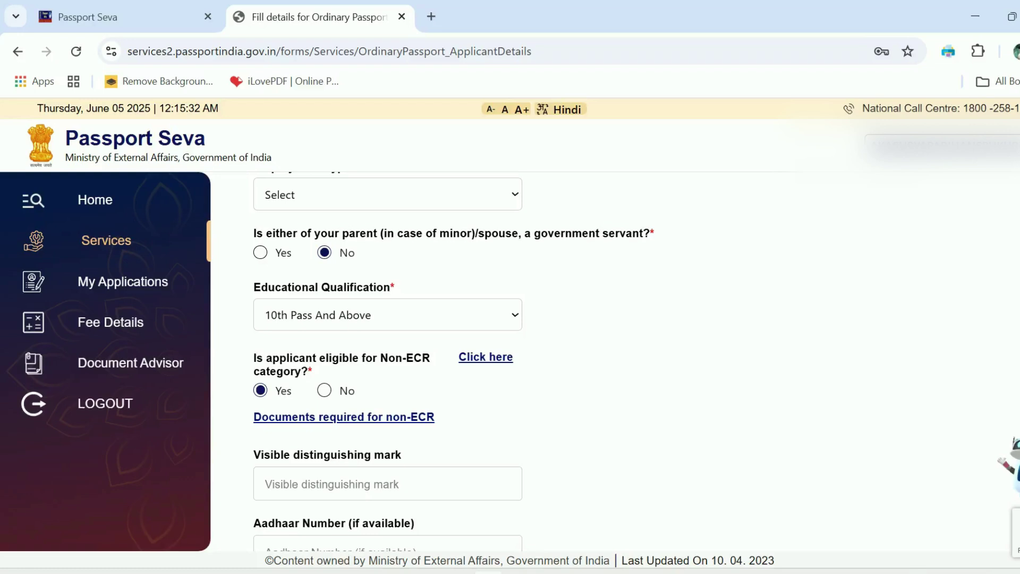
{"action": "left_click", "coordinate": [327, 313]}
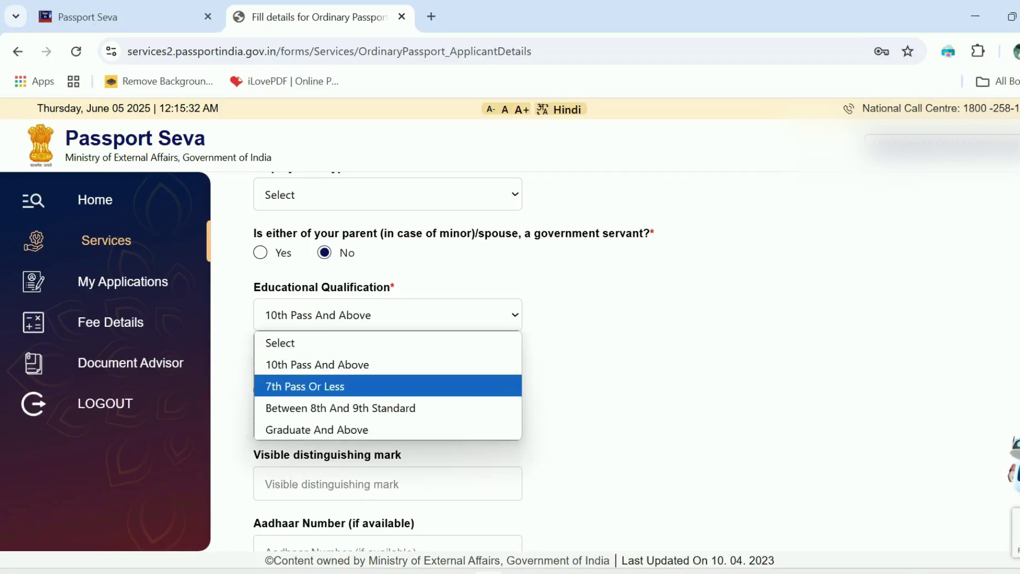
{"action": "left_click", "coordinate": [306, 386]}
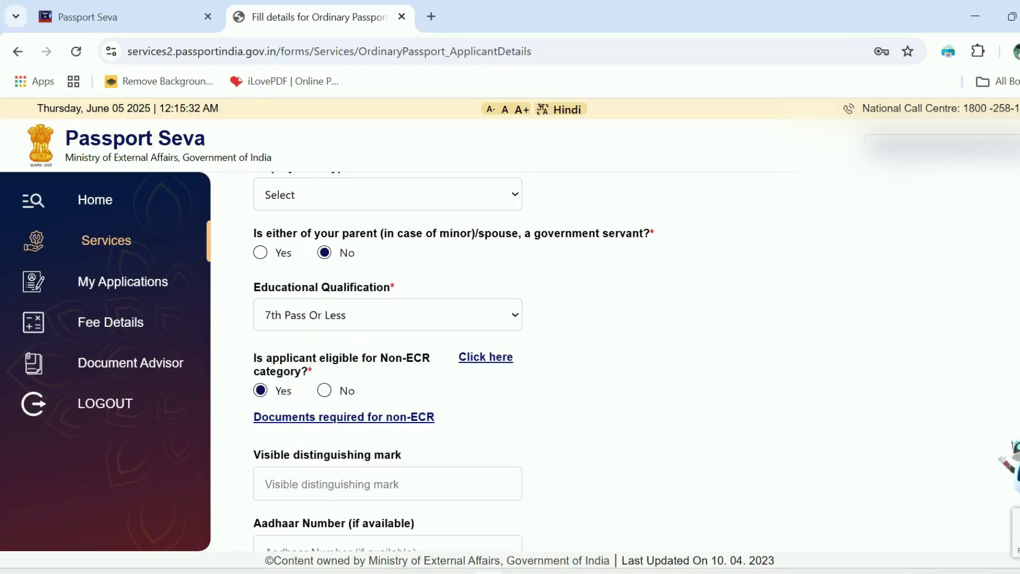
{"action": "scroll", "coordinate": [510, 362], "scroll_direction": "down", "scroll_amount": 2}
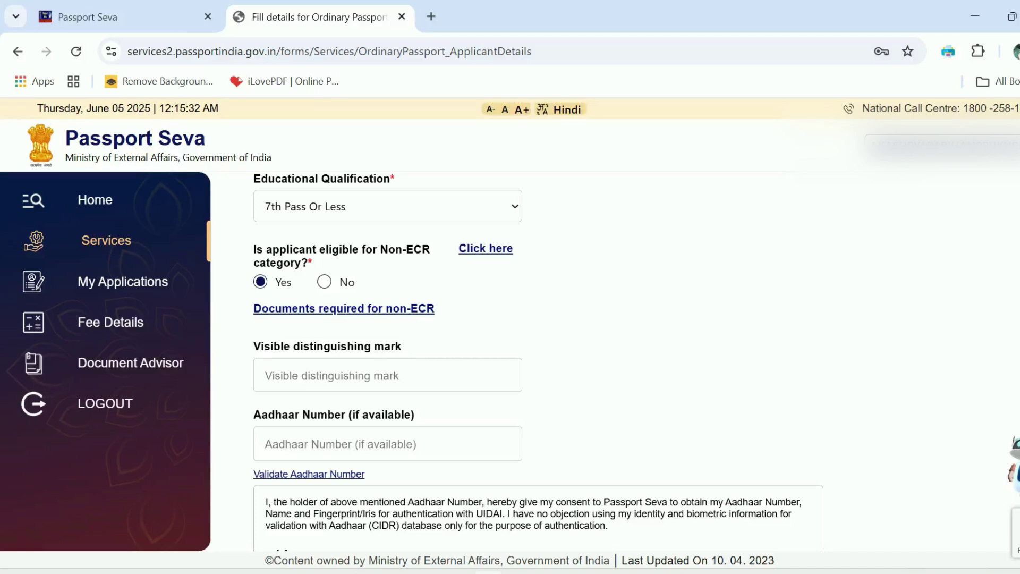
{"action": "left_click", "coordinate": [324, 281]}
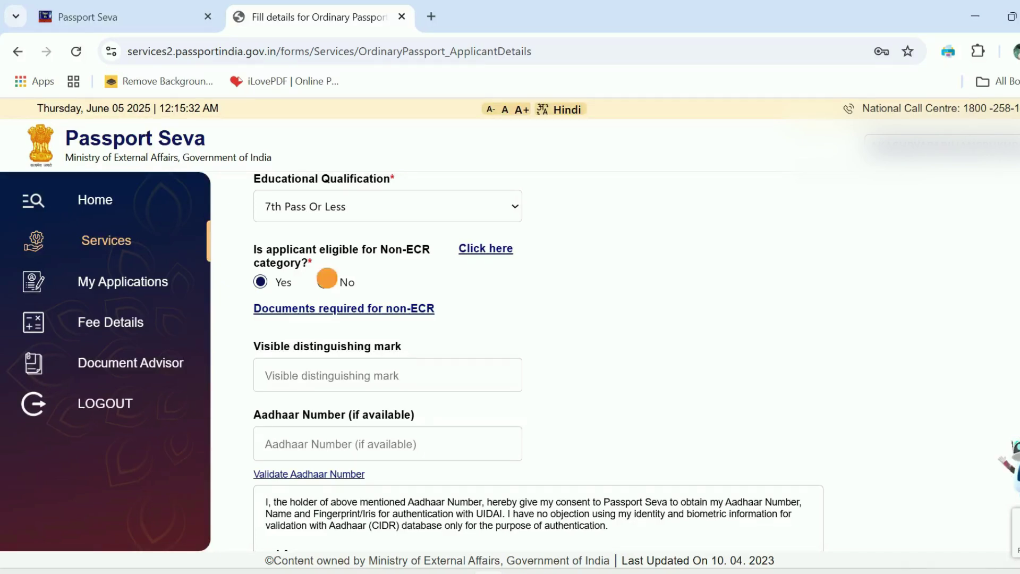
{"action": "scroll", "coordinate": [538, 361], "scroll_direction": "down", "scroll_amount": 2}
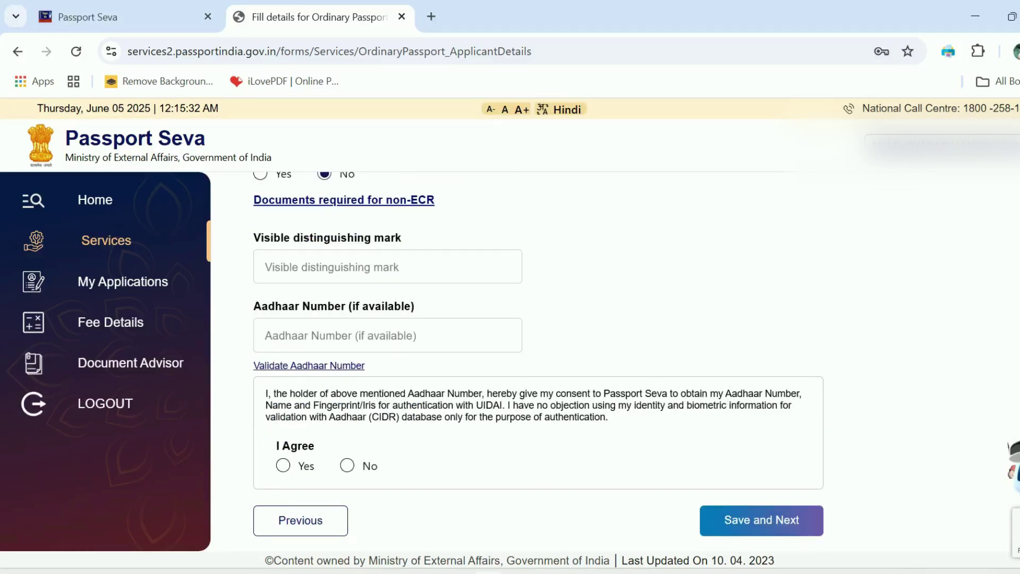
Step: Agree Yes to the Aadhaar authentication consent and review the Applicant Details form
{"action": "scroll", "coordinate": [538, 361], "scroll_direction": "up", "scroll_amount": 2}
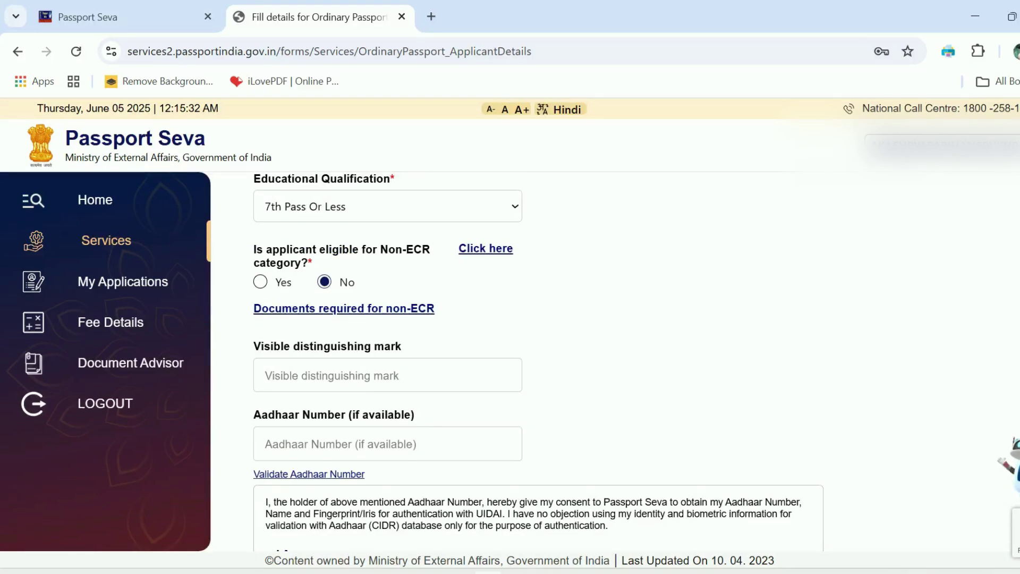
{"action": "scroll", "coordinate": [538, 361], "scroll_direction": "down", "scroll_amount": 2}
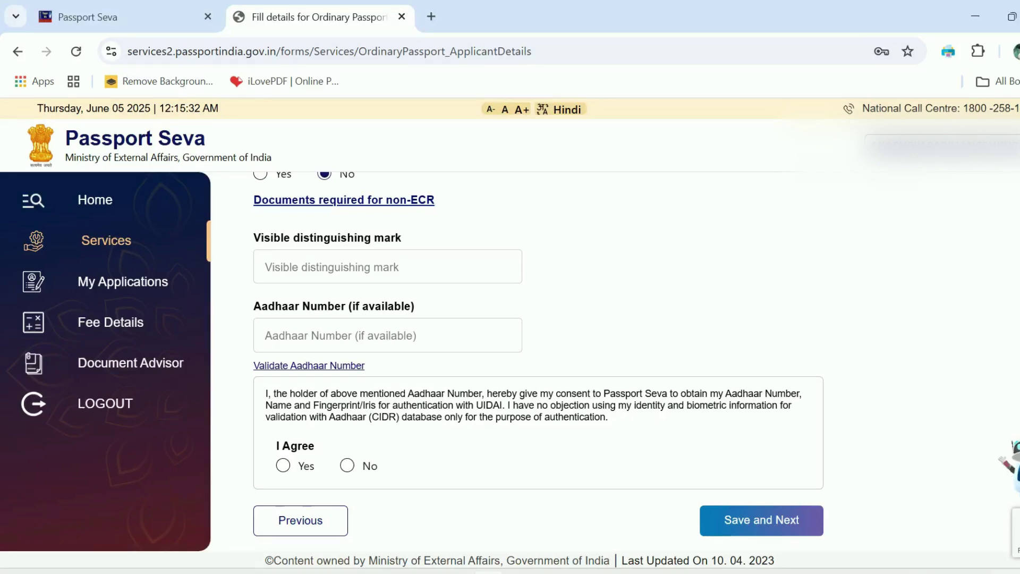
{"action": "scroll", "coordinate": [531, 353], "scroll_direction": "down", "scroll_amount": 1}
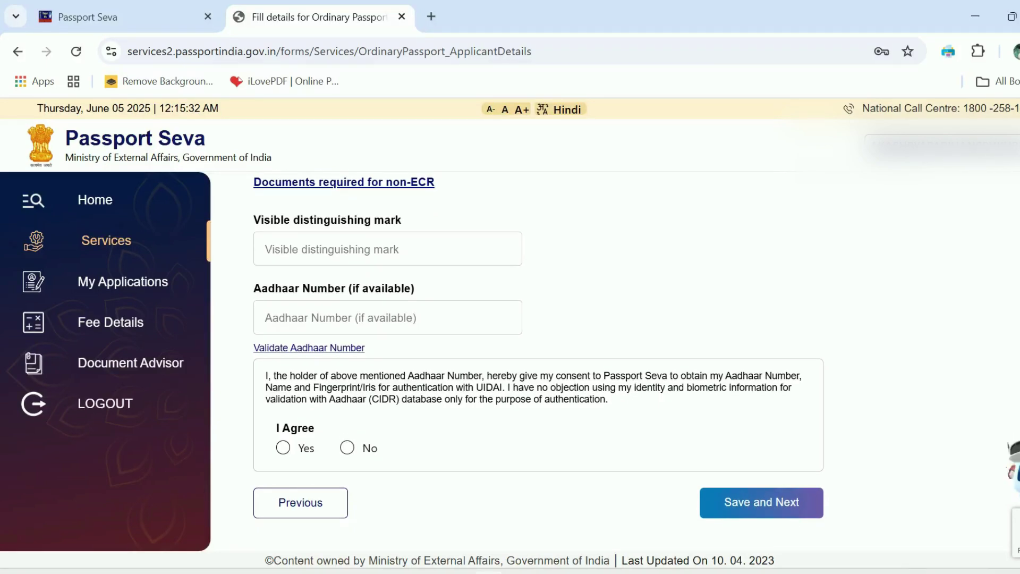
{"action": "left_click", "coordinate": [284, 448]}
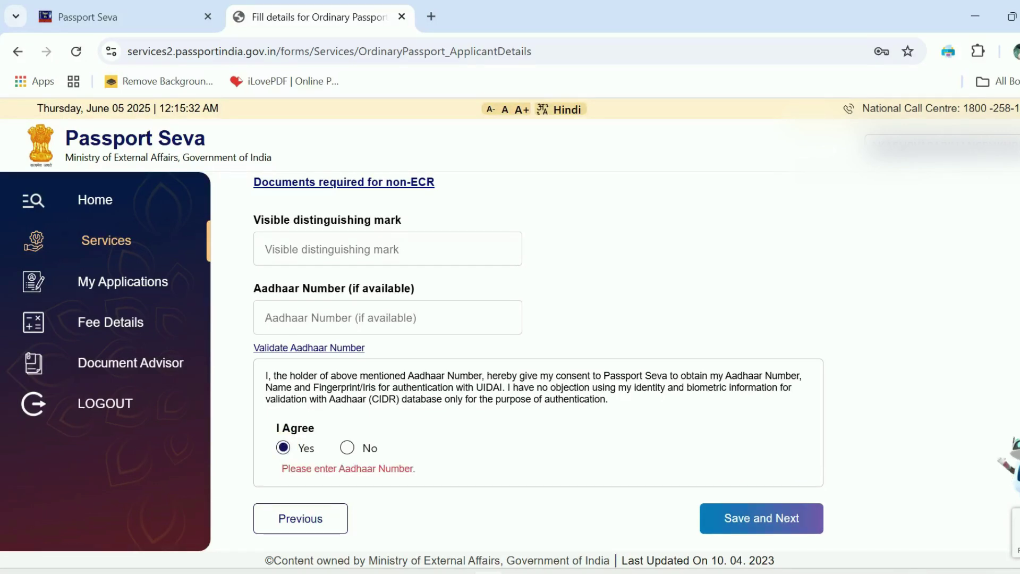
{"action": "scroll", "coordinate": [532, 361], "scroll_direction": "up", "scroll_amount": 15}
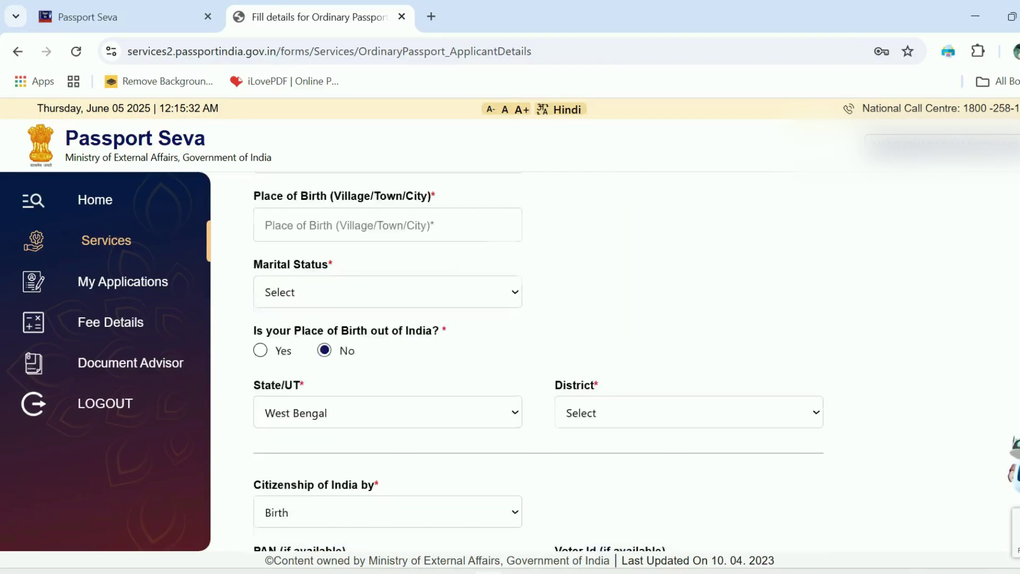
{"action": "scroll", "coordinate": [531, 361], "scroll_direction": "up", "scroll_amount": 3}
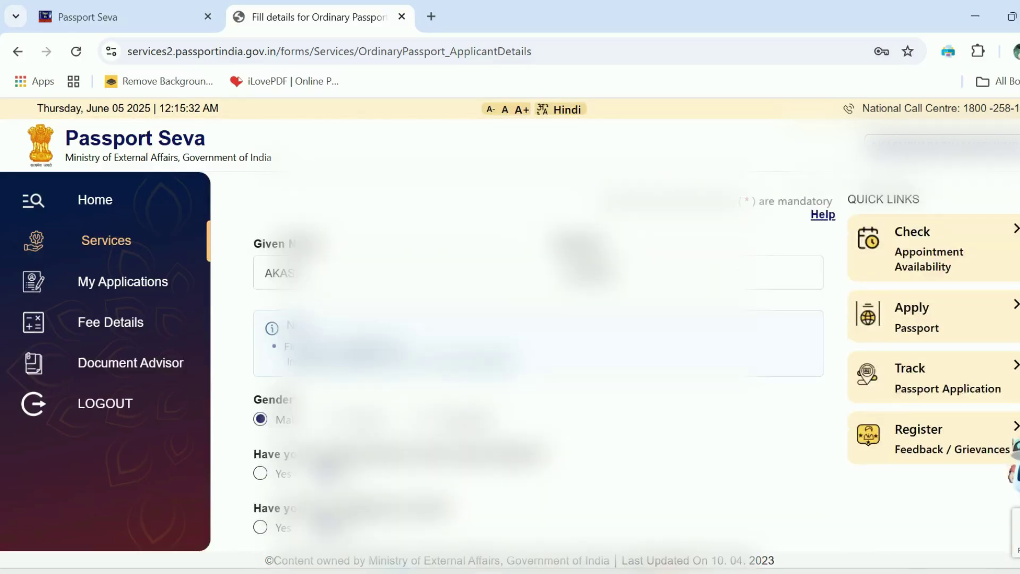
{"action": "scroll", "coordinate": [531, 367], "scroll_direction": "down", "scroll_amount": 6}
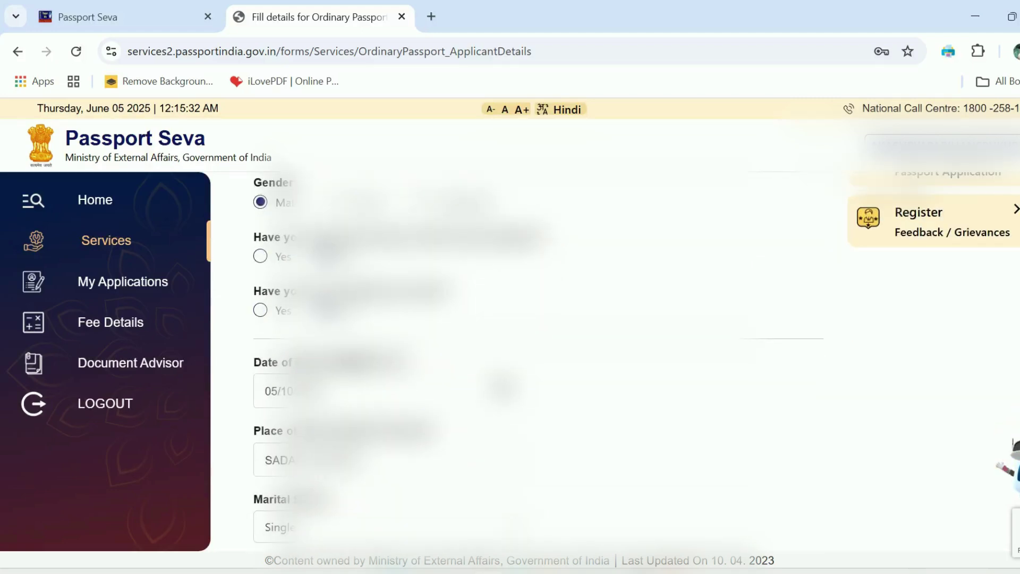
{"action": "scroll", "coordinate": [537, 359], "scroll_direction": "down", "scroll_amount": 19}
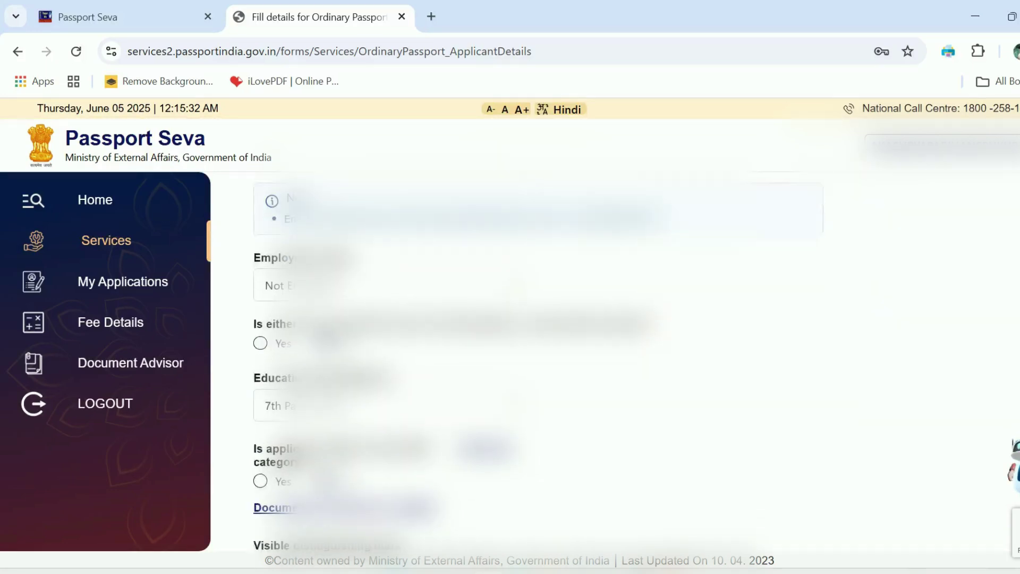
{"action": "scroll", "coordinate": [538, 359], "scroll_direction": "down", "scroll_amount": 1}
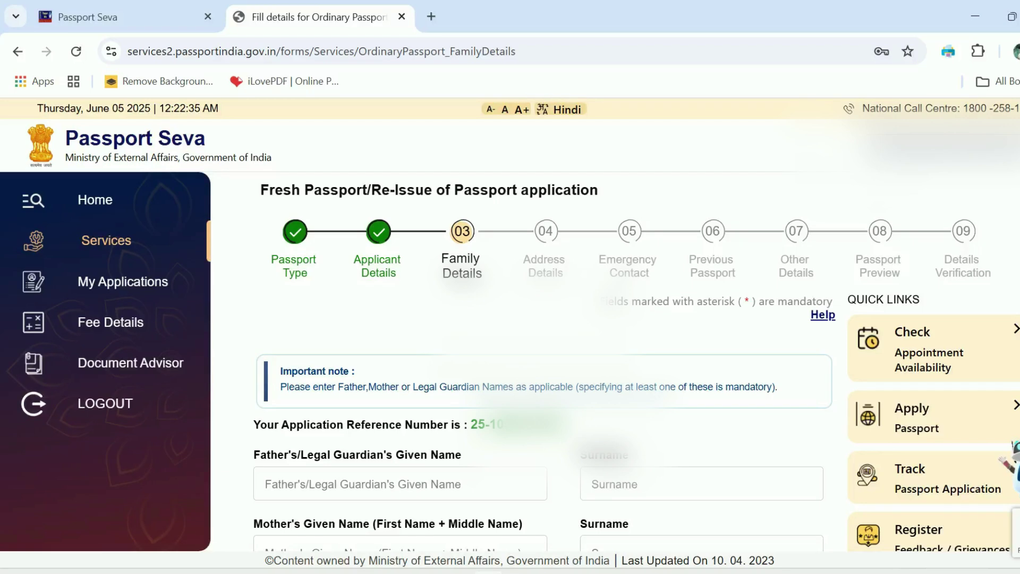
Step: Fill in the mother's given name and surname in Family Details
{"action": "scroll", "coordinate": [531, 361], "scroll_direction": "down", "scroll_amount": 2}
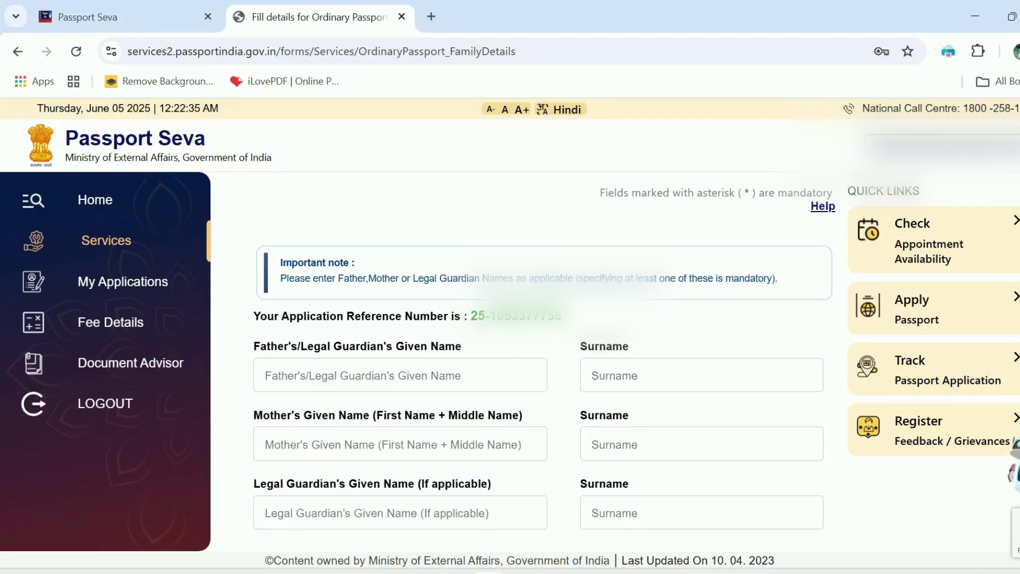
{"action": "left_click", "coordinate": [400, 444]}
{"action": "key", "text": "Tab"}
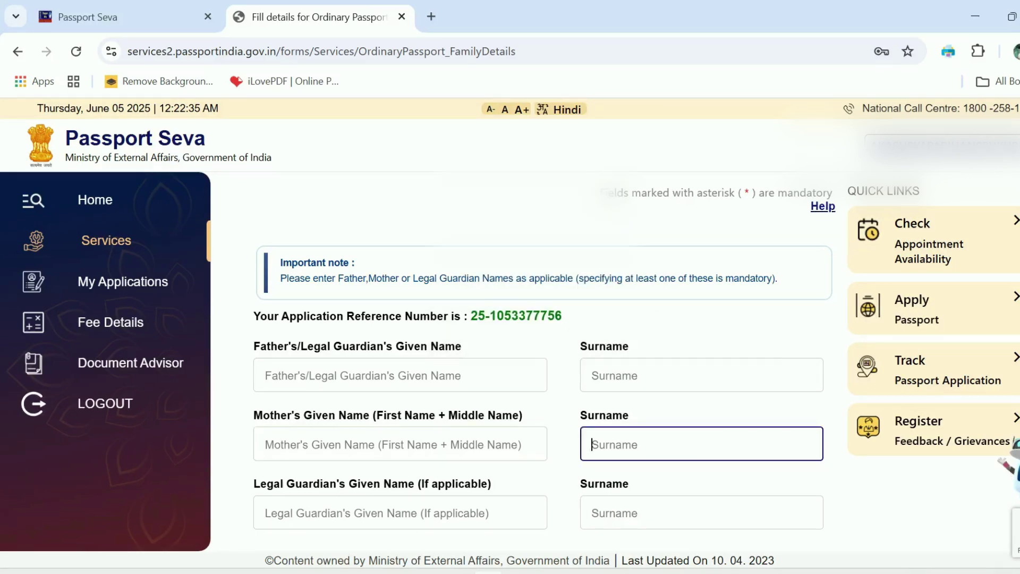
{"action": "scroll", "coordinate": [542, 345], "scroll_direction": "down", "scroll_amount": 2}
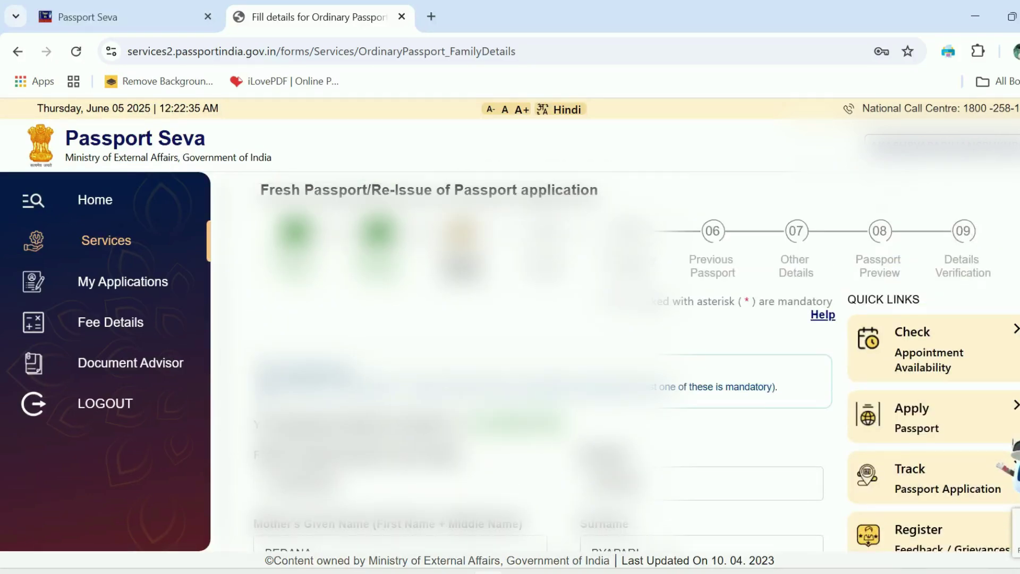
{"action": "scroll", "coordinate": [531, 362], "scroll_direction": "down", "scroll_amount": 2}
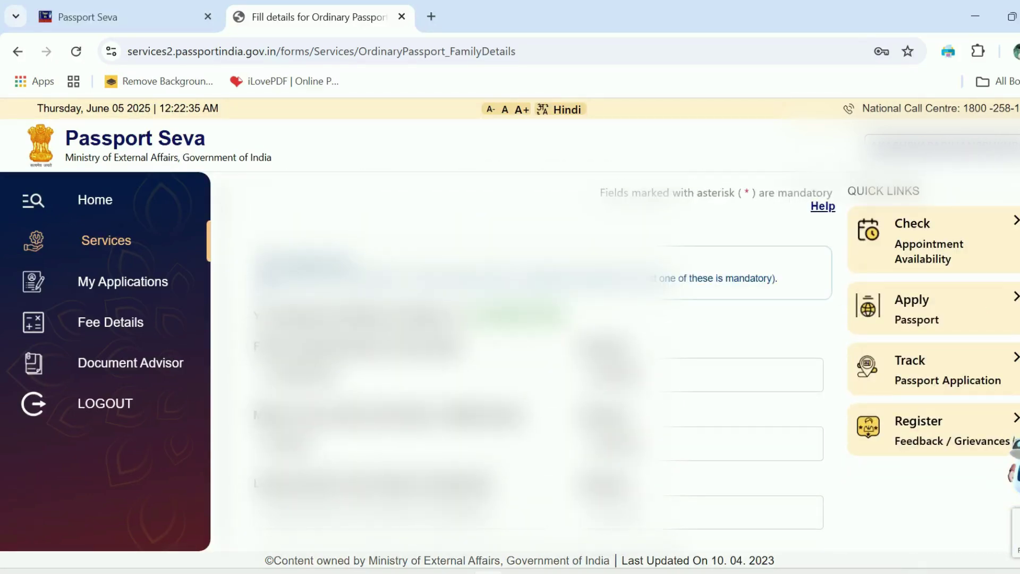
{"action": "scroll", "coordinate": [532, 361], "scroll_direction": "down", "scroll_amount": 2}
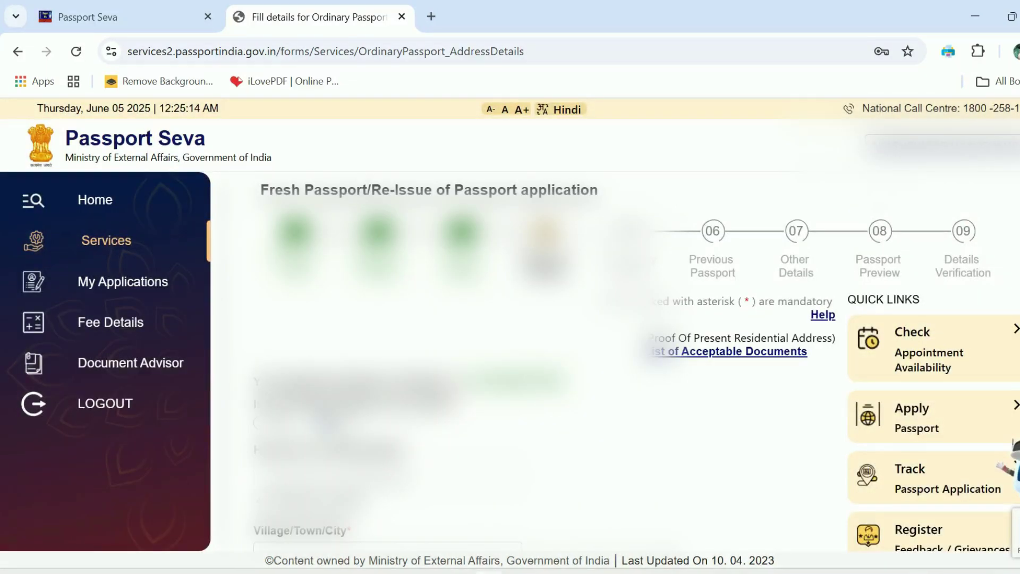
{"action": "scroll", "coordinate": [532, 345], "scroll_direction": "down", "scroll_amount": 2}
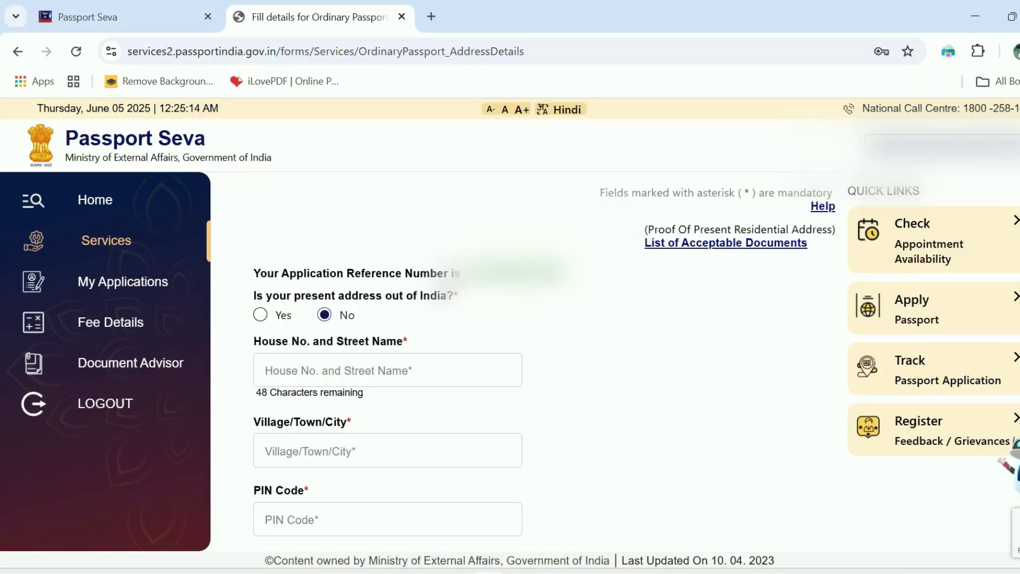
Step: Enter the present address village/town, and answer Yes to permanent address available and same as present
{"action": "scroll", "coordinate": [531, 346], "scroll_direction": "down", "scroll_amount": 2}
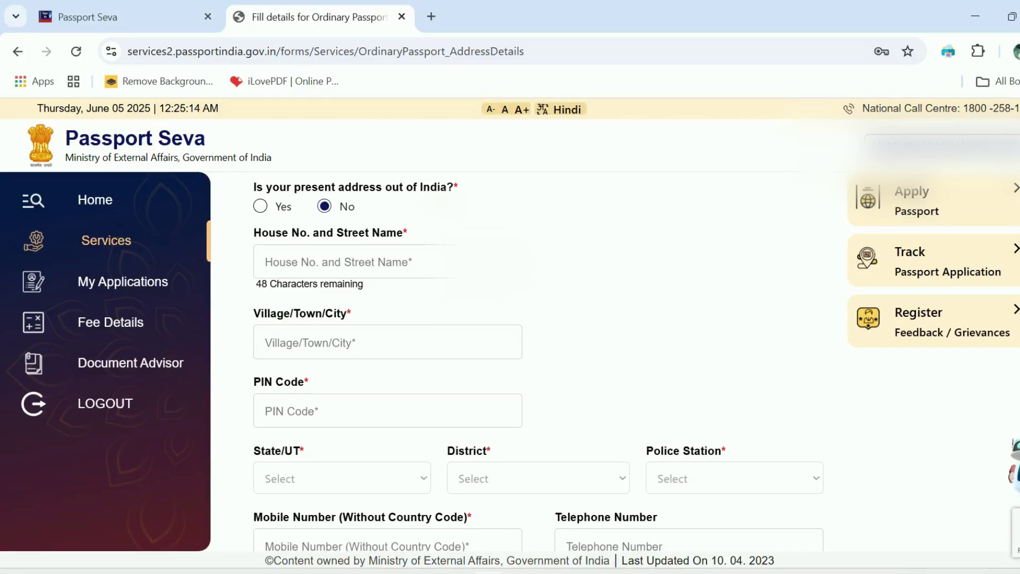
{"action": "left_click", "coordinate": [291, 334]}
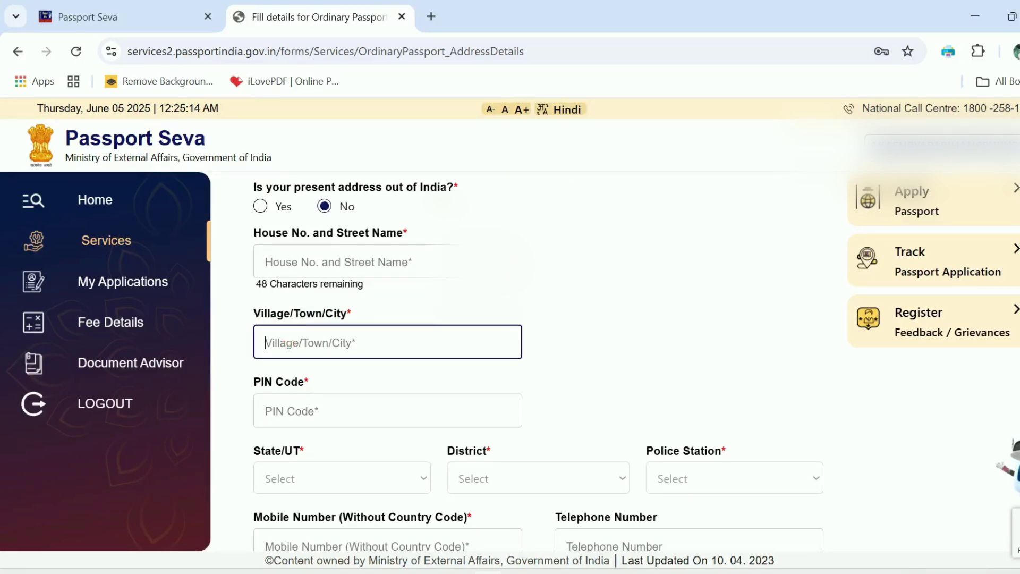
{"action": "scroll", "coordinate": [291, 333], "scroll_direction": "down", "scroll_amount": 2}
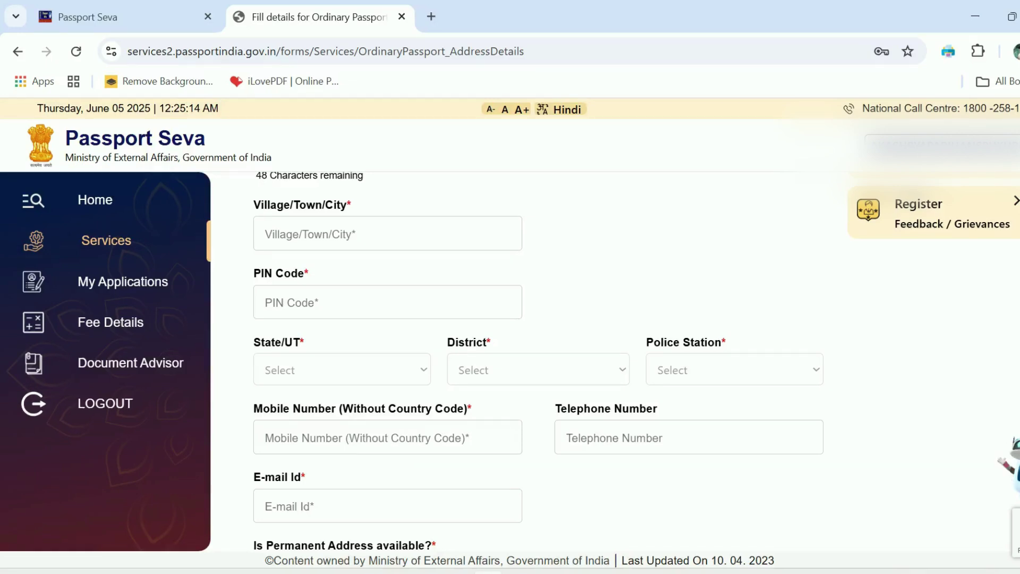
{"action": "scroll", "coordinate": [538, 361], "scroll_direction": "down", "scroll_amount": 2}
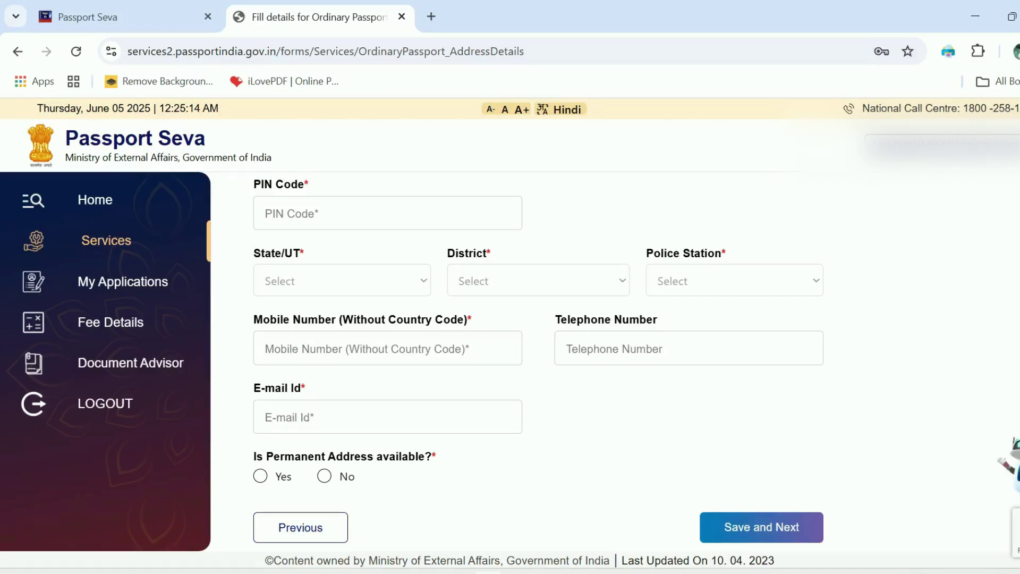
{"action": "left_click", "coordinate": [260, 476]}
{"action": "left_click", "coordinate": [562, 490]}
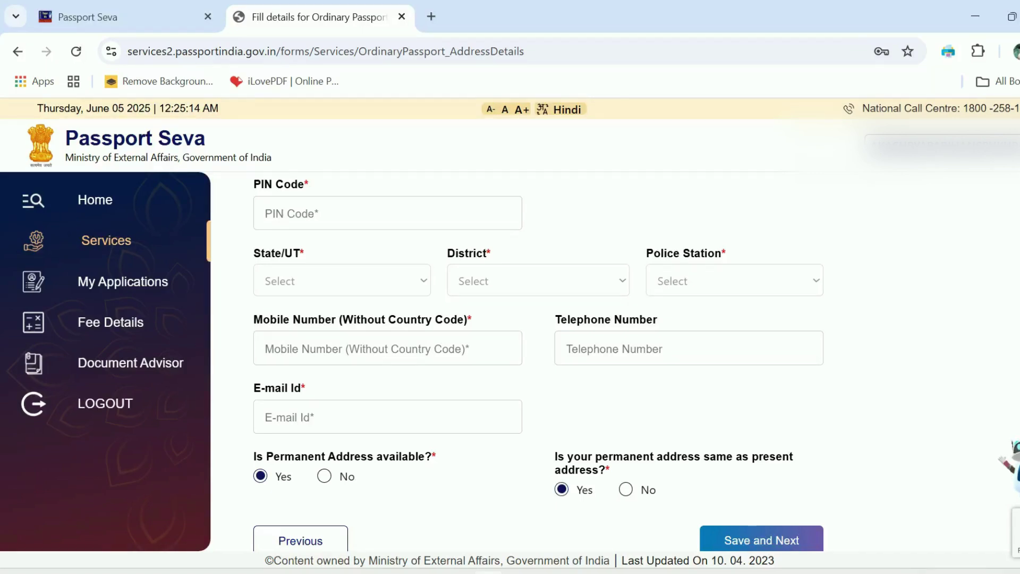
{"action": "scroll", "coordinate": [538, 361], "scroll_direction": "down", "scroll_amount": 1}
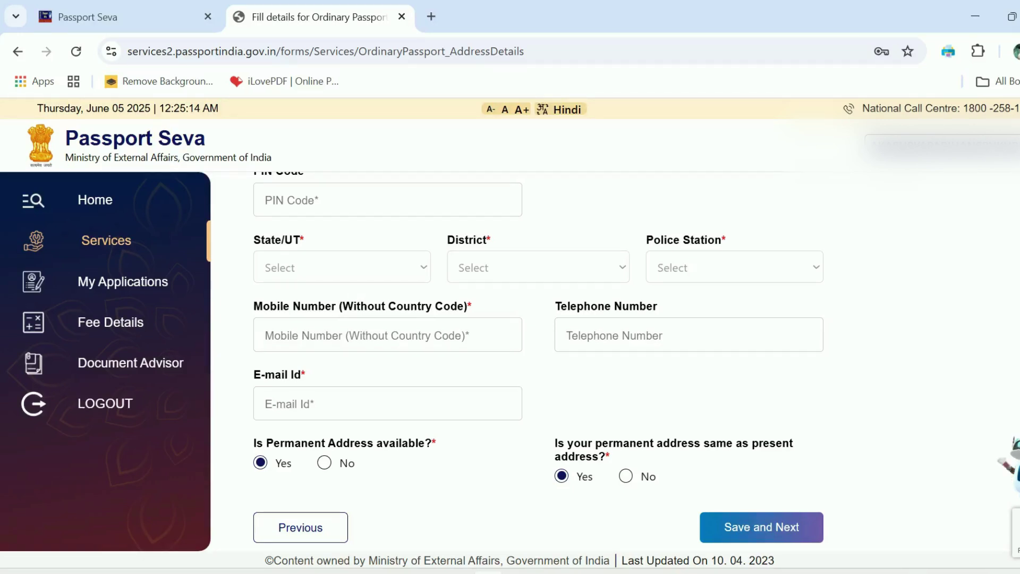
{"action": "scroll", "coordinate": [538, 361], "scroll_direction": "up", "scroll_amount": 4}
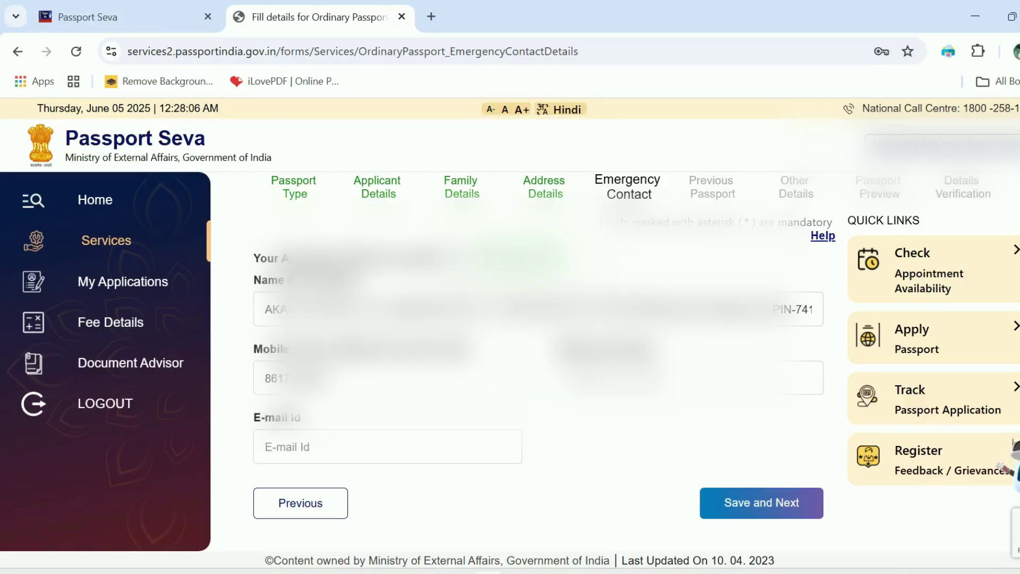
Step: Save the emergency contact details and dismiss the browser's save-address prompt
{"action": "left_click", "coordinate": [732, 503]}
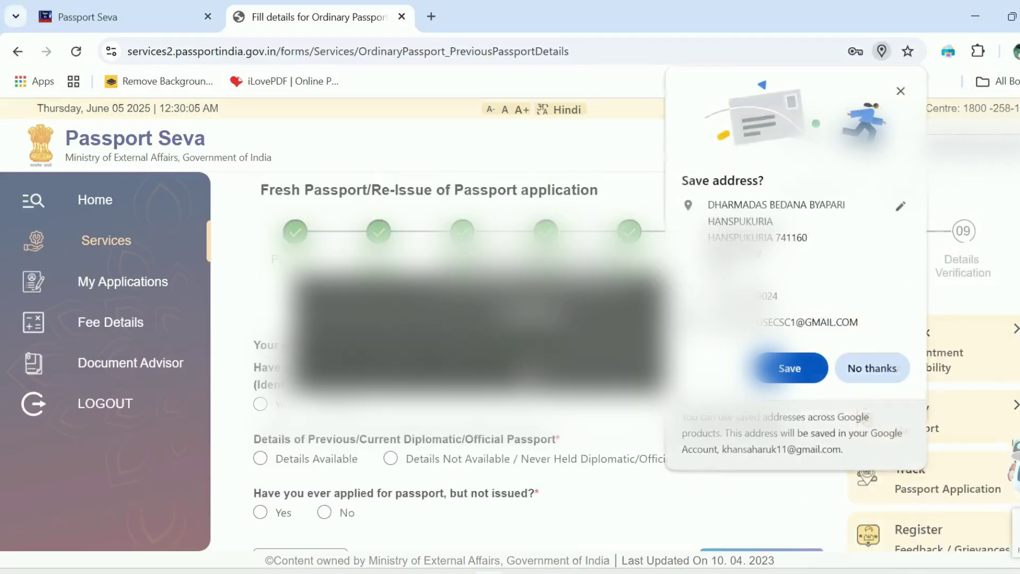
{"action": "key", "text": "Escape"}
{"action": "scroll", "coordinate": [636, 362], "scroll_direction": "down", "scroll_amount": 1}
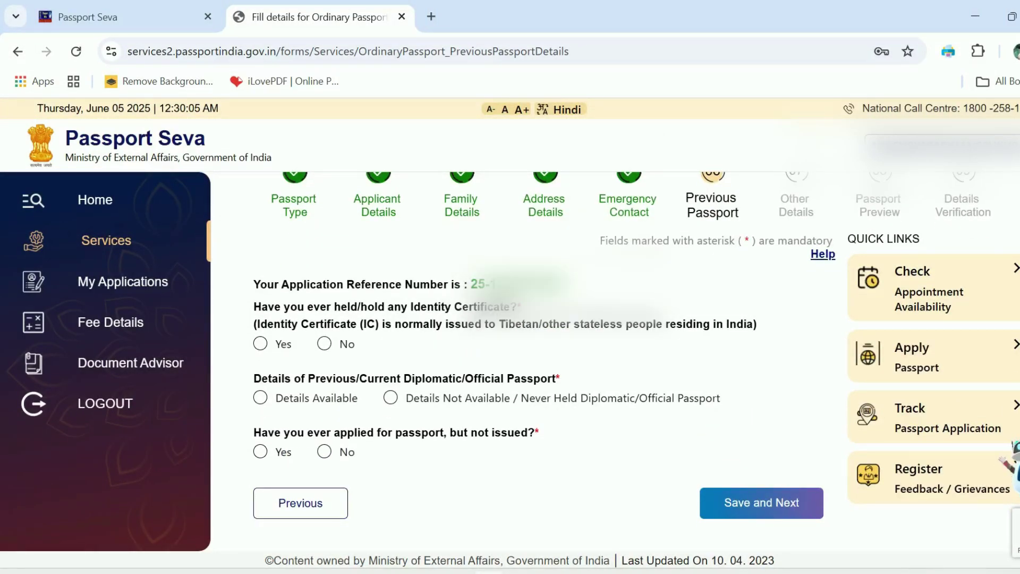
Step: Answer No to Identity Certificate, mark diplomatic passport Details Not Available, and No to unissued application, then save
{"action": "left_click", "coordinate": [324, 344]}
{"action": "left_click", "coordinate": [391, 398]}
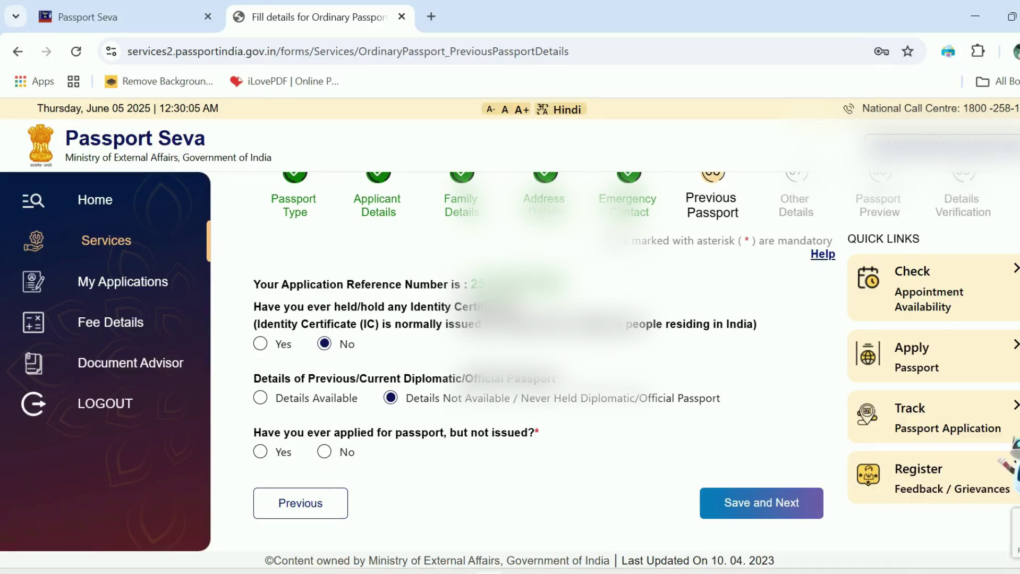
{"action": "left_click", "coordinate": [324, 452]}
{"action": "left_click", "coordinate": [761, 502]}
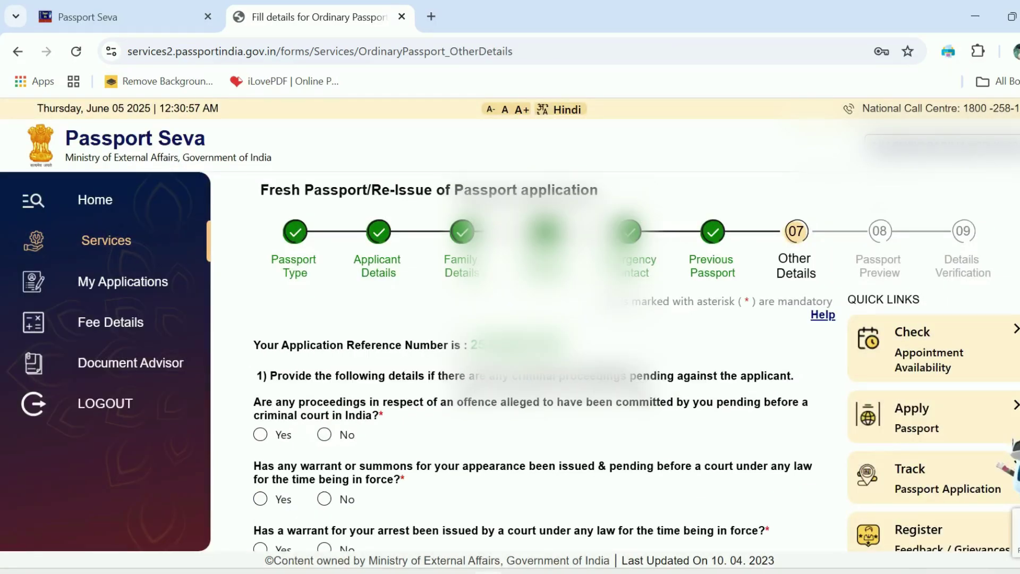
Step: Answer No to criminal proceedings, warrant or summons, arrest warrant, departure prohibition and conviction
{"action": "scroll", "coordinate": [532, 372], "scroll_direction": "down", "scroll_amount": 2}
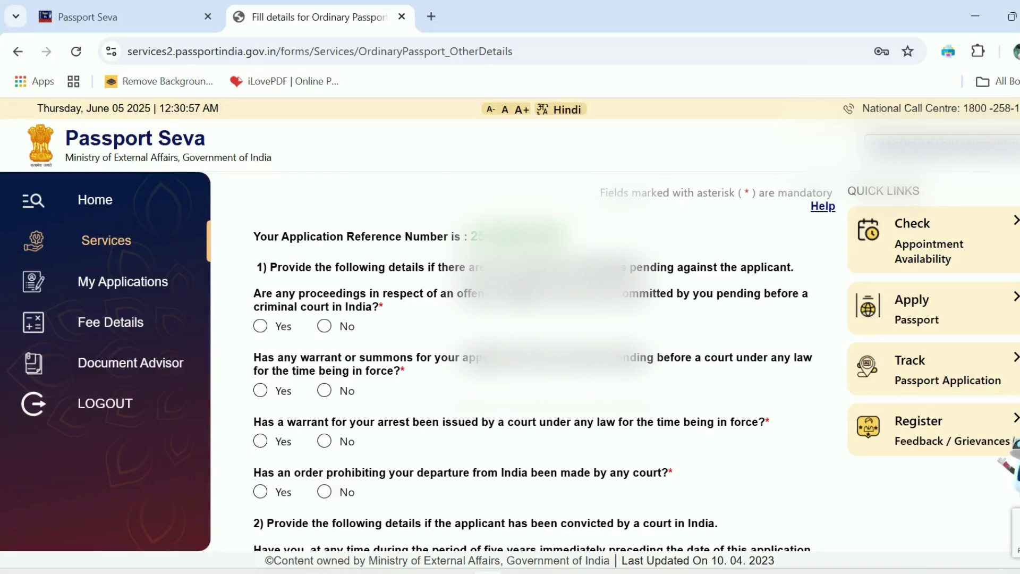
{"action": "scroll", "coordinate": [531, 361], "scroll_direction": "down", "scroll_amount": 14}
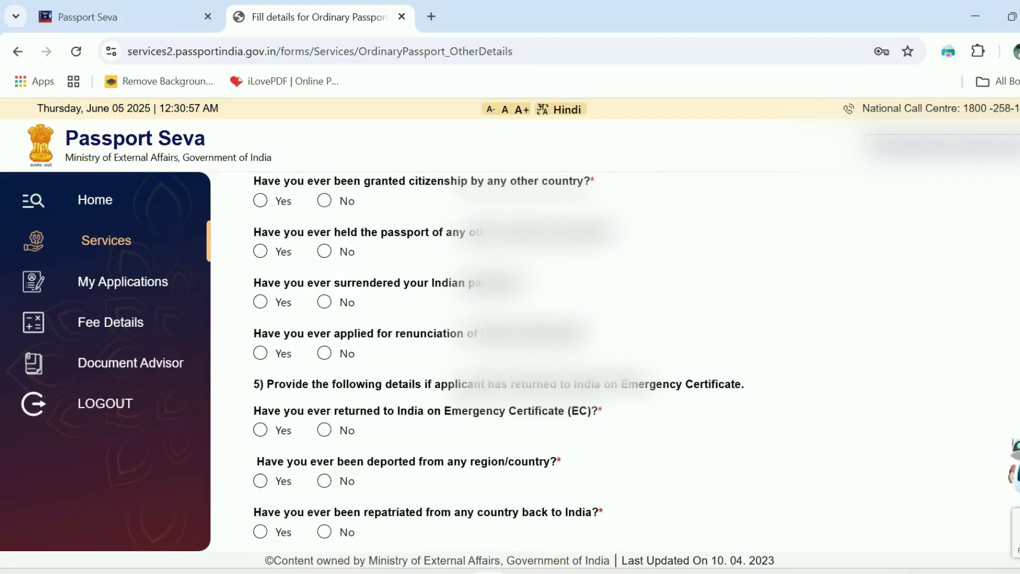
{"action": "scroll", "coordinate": [531, 361], "scroll_direction": "up", "scroll_amount": 14}
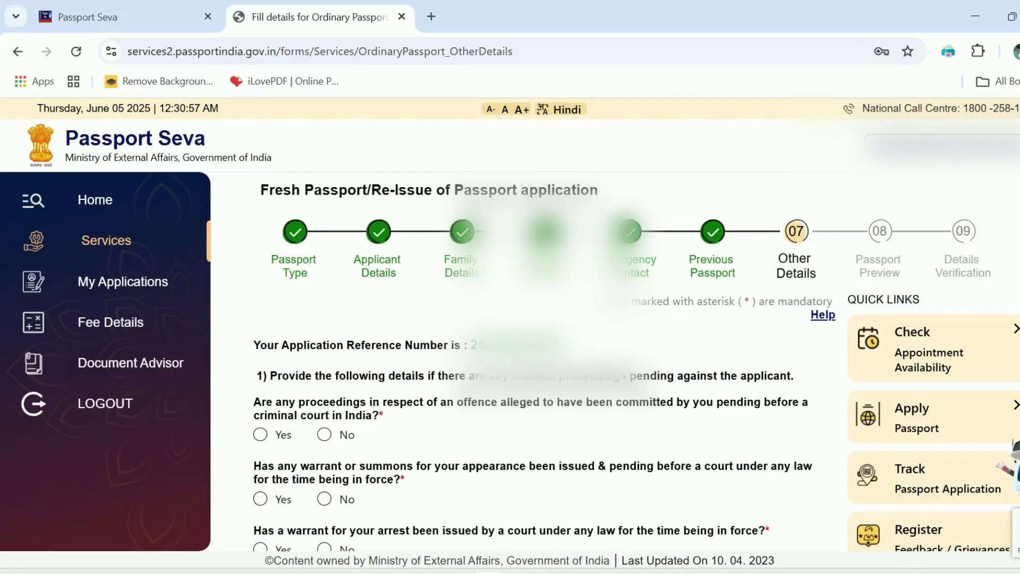
{"action": "scroll", "coordinate": [531, 362], "scroll_direction": "down", "scroll_amount": 2}
{"action": "left_click", "coordinate": [325, 326]}
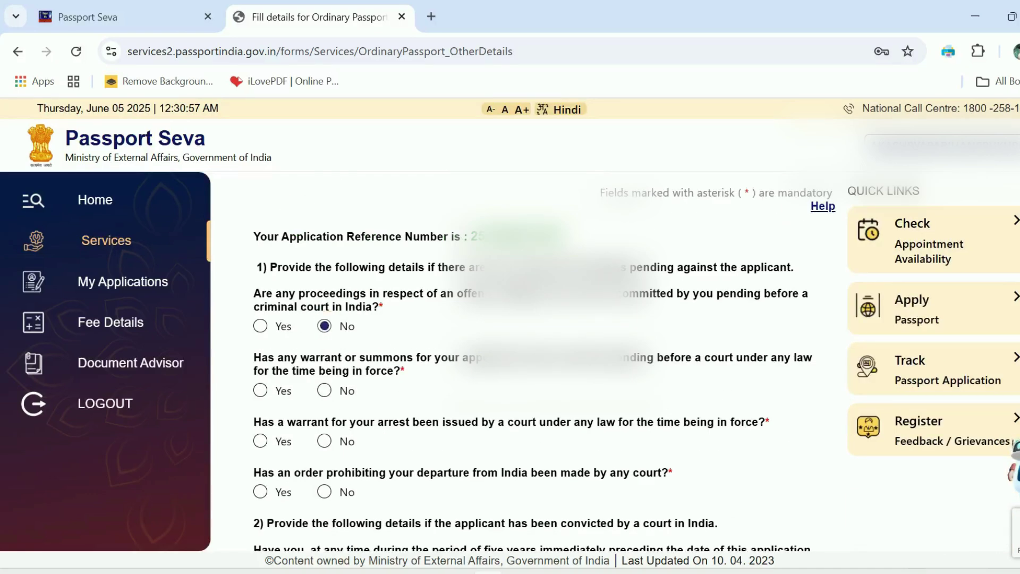
{"action": "left_click", "coordinate": [324, 390]}
{"action": "left_click", "coordinate": [324, 390]}
{"action": "left_click", "coordinate": [324, 441]}
{"action": "scroll", "coordinate": [324, 441], "scroll_direction": "down", "scroll_amount": 2}
{"action": "left_click", "coordinate": [324, 384]}
{"action": "scroll", "coordinate": [324, 383], "scroll_direction": "down", "scroll_amount": 4}
{"action": "left_click", "coordinate": [324, 271]}
Step: Answer No to passport refused, impounded, revoked, foreign citizenship, foreign passport and surrendered Indian passport
{"action": "left_click", "coordinate": [324, 347]}
{"action": "left_click", "coordinate": [324, 398]}
{"action": "scroll", "coordinate": [324, 399], "scroll_direction": "down", "scroll_amount": 2}
{"action": "left_click", "coordinate": [326, 339]}
{"action": "left_click", "coordinate": [324, 418]}
{"action": "left_click", "coordinate": [324, 468]}
{"action": "scroll", "coordinate": [324, 468], "scroll_direction": "down", "scroll_amount": 2}
{"action": "left_click", "coordinate": [327, 410]}
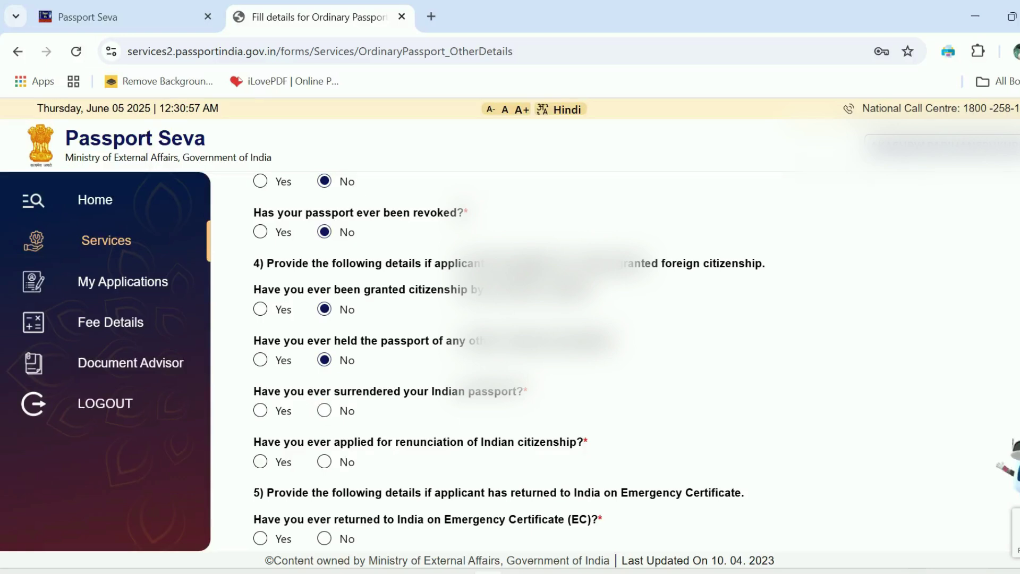
{"action": "scroll", "coordinate": [327, 410], "scroll_direction": "down", "scroll_amount": 2}
{"action": "left_click", "coordinate": [327, 301]}
Step: Answer No to renunciation, Emergency Certificate, deportation and repatriation, then save the Other Details
{"action": "left_click", "coordinate": [324, 354]}
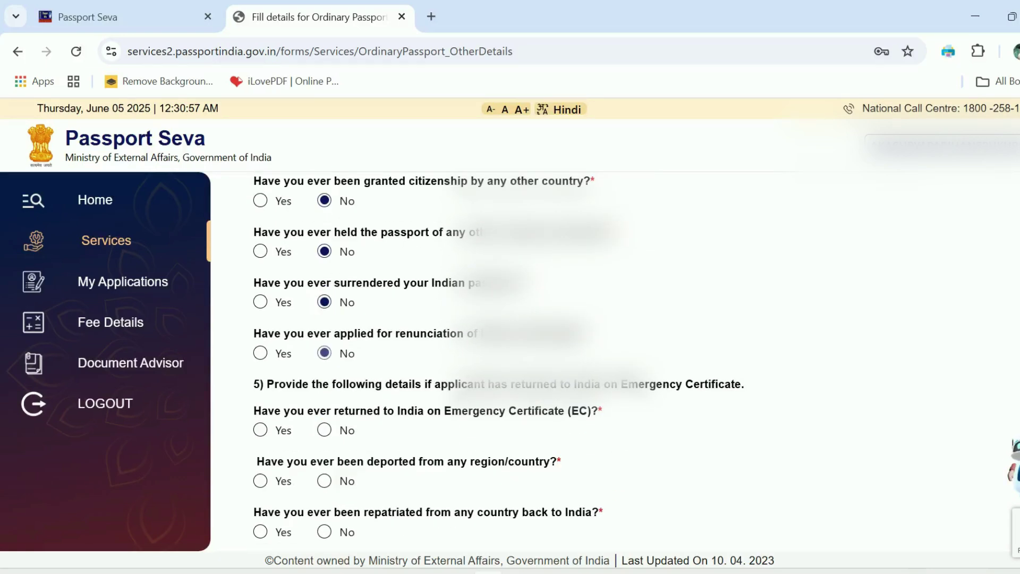
{"action": "left_click", "coordinate": [325, 430]}
{"action": "scroll", "coordinate": [324, 430], "scroll_direction": "down", "scroll_amount": 1}
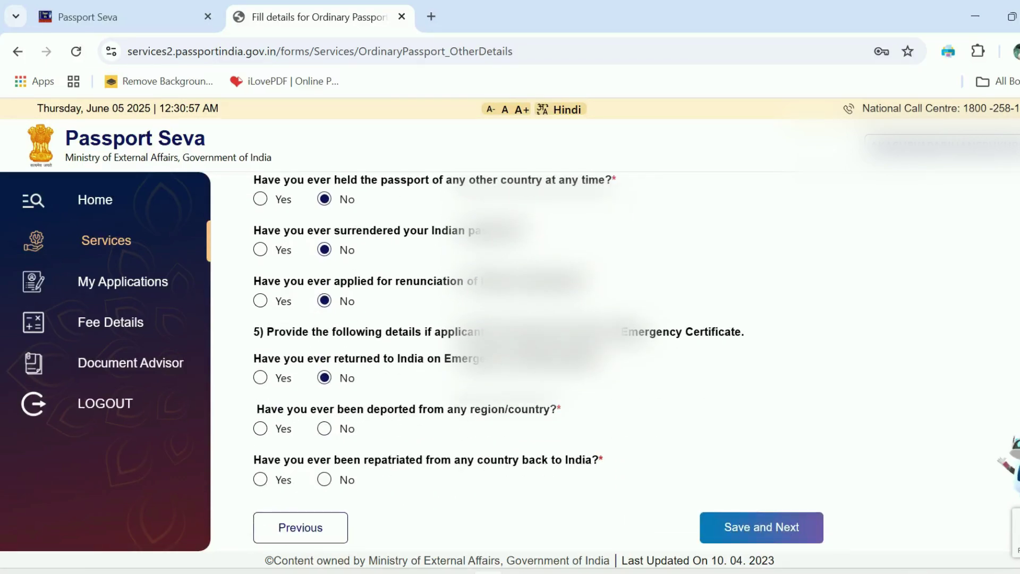
{"action": "left_click", "coordinate": [324, 428]}
{"action": "left_click", "coordinate": [324, 480]}
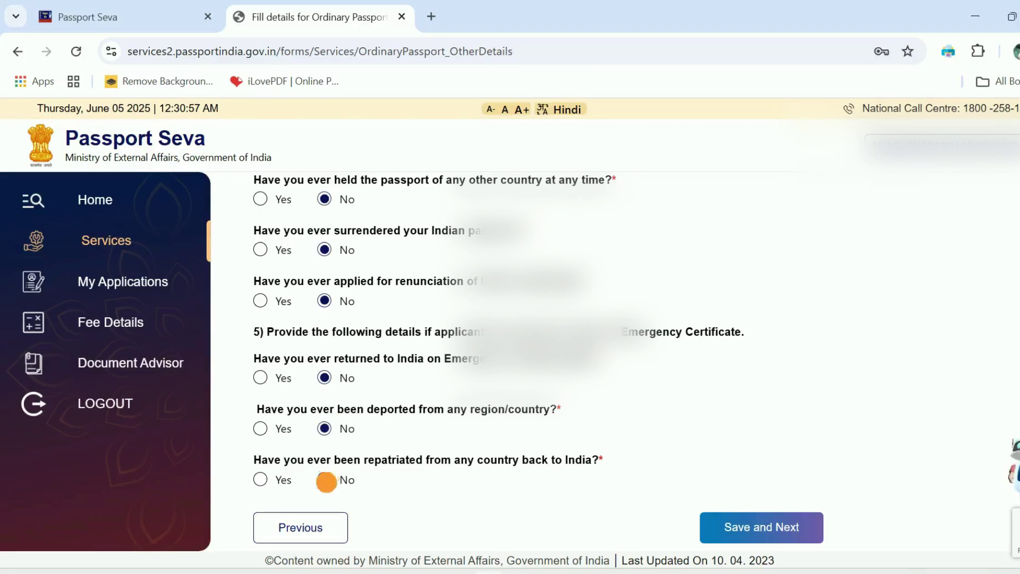
{"action": "left_click", "coordinate": [325, 479]}
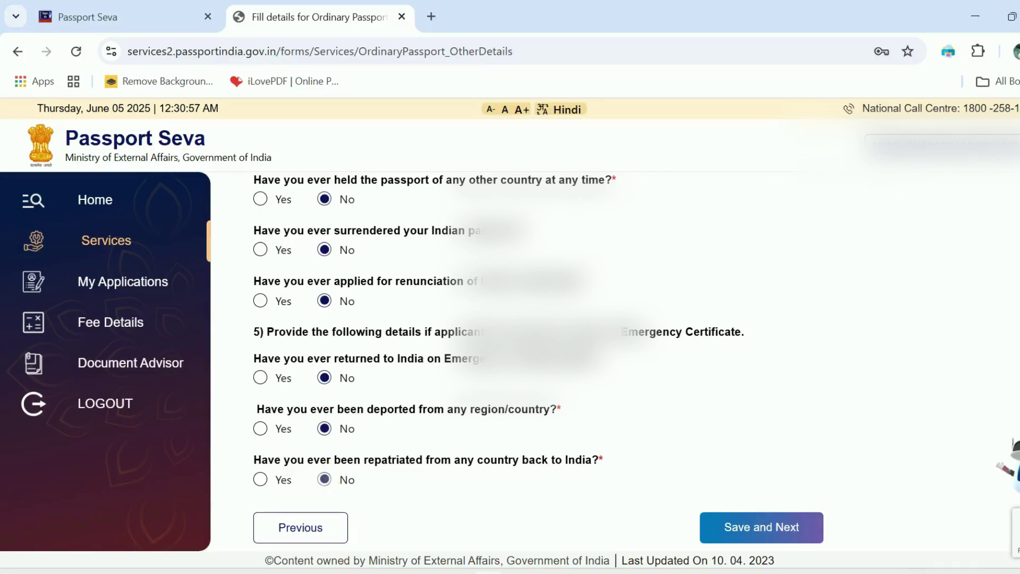
{"action": "scroll", "coordinate": [532, 361], "scroll_direction": "up", "scroll_amount": 20}
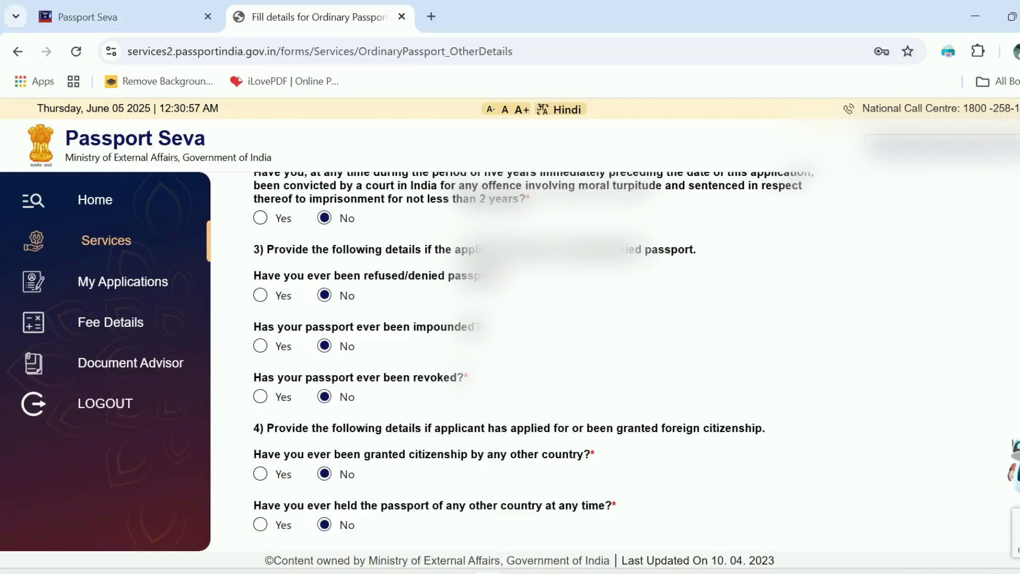
{"action": "scroll", "coordinate": [531, 362], "scroll_direction": "down", "scroll_amount": 2}
{"action": "scroll", "coordinate": [531, 362], "scroll_direction": "down", "scroll_amount": 2}
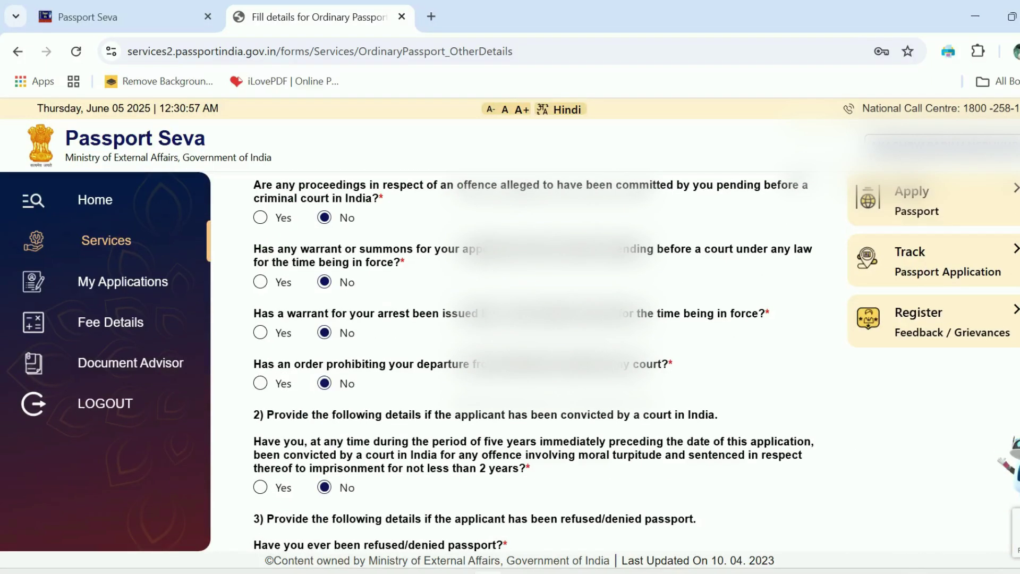
{"action": "scroll", "coordinate": [531, 361], "scroll_direction": "down", "scroll_amount": 12}
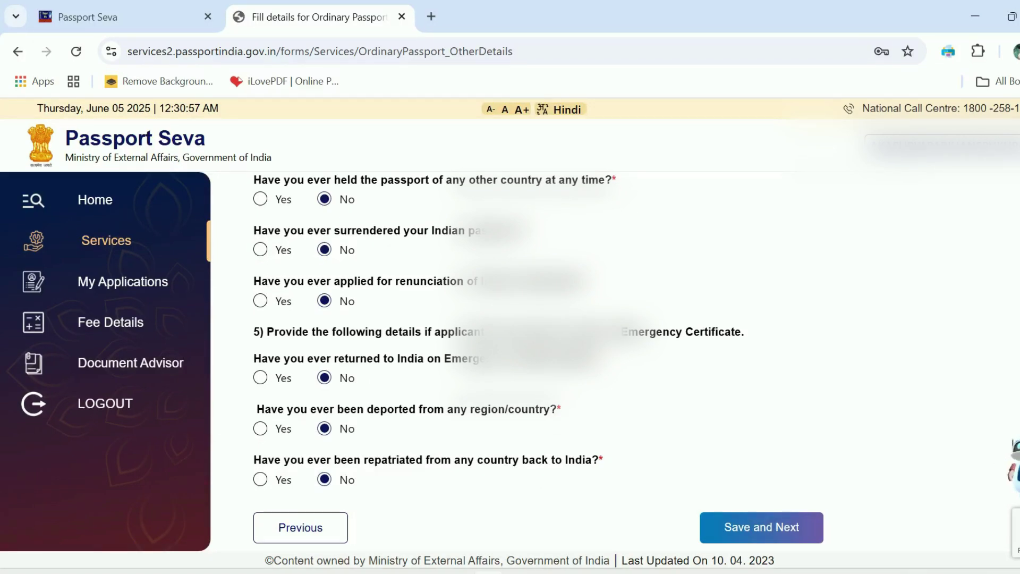
{"action": "left_click", "coordinate": [762, 527]}
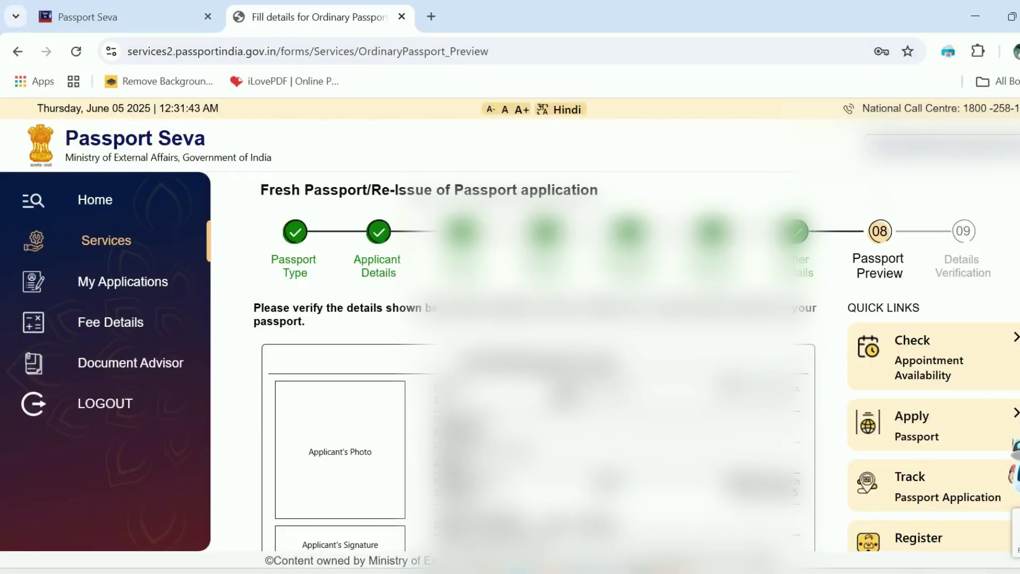
Step: Review the Passport Preview, tick the confirmation that the details are correct, and proceed
{"action": "scroll", "coordinate": [532, 346], "scroll_direction": "down", "scroll_amount": 2}
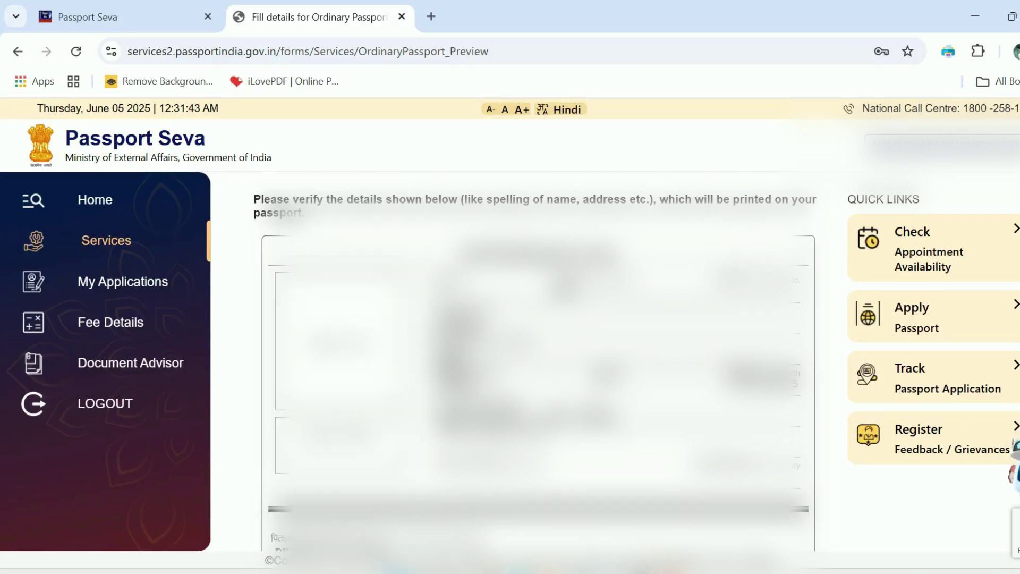
{"action": "scroll", "coordinate": [532, 361], "scroll_direction": "down", "scroll_amount": 2}
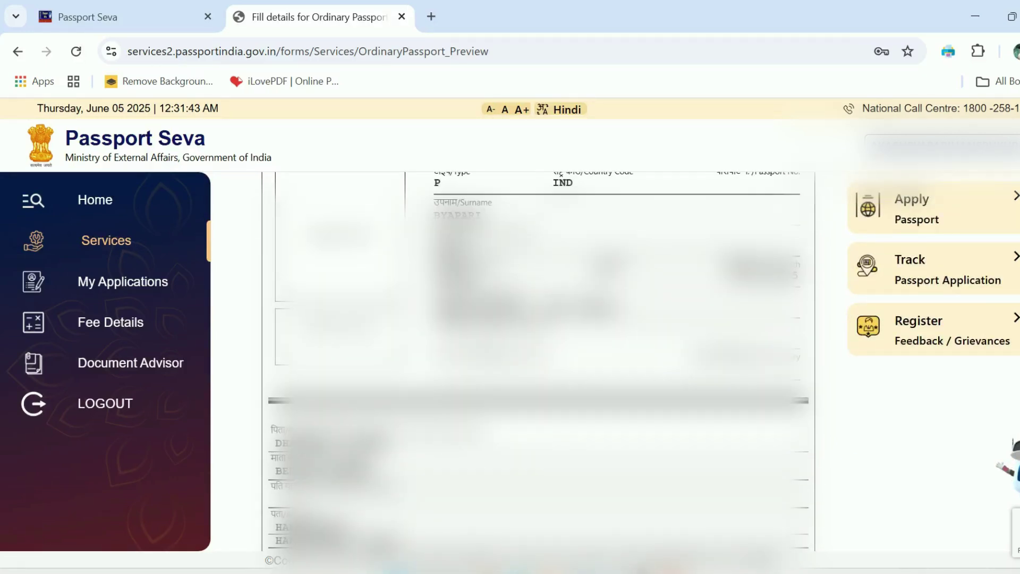
{"action": "scroll", "coordinate": [536, 362], "scroll_direction": "down", "scroll_amount": 4}
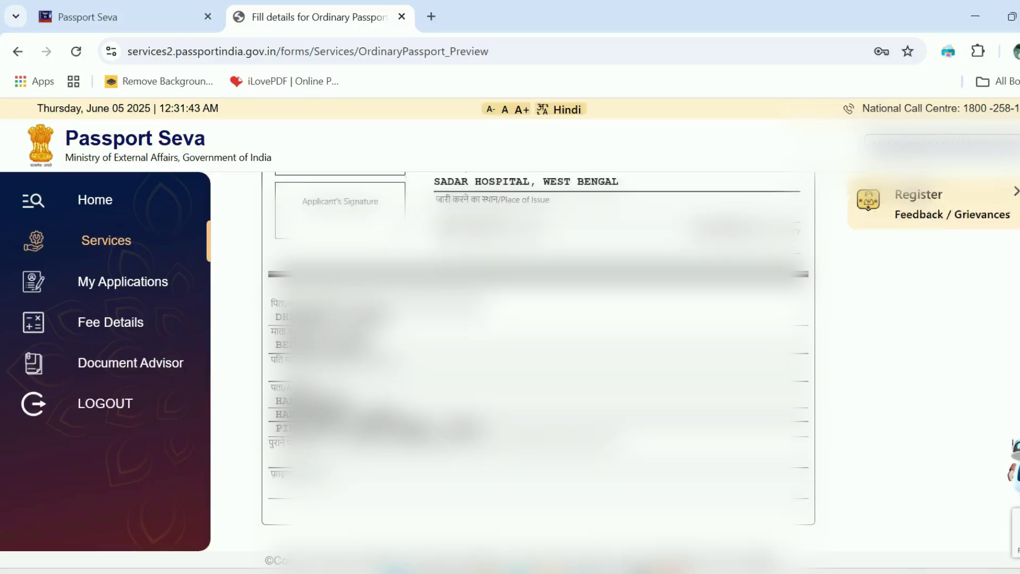
{"action": "left_click", "coordinate": [264, 473]}
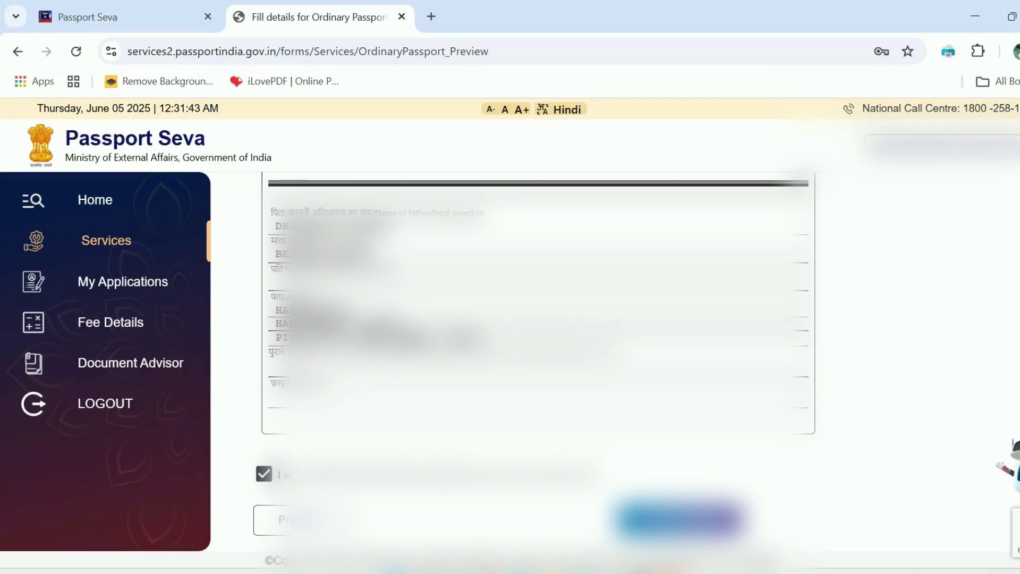
{"action": "left_click", "coordinate": [672, 518]}
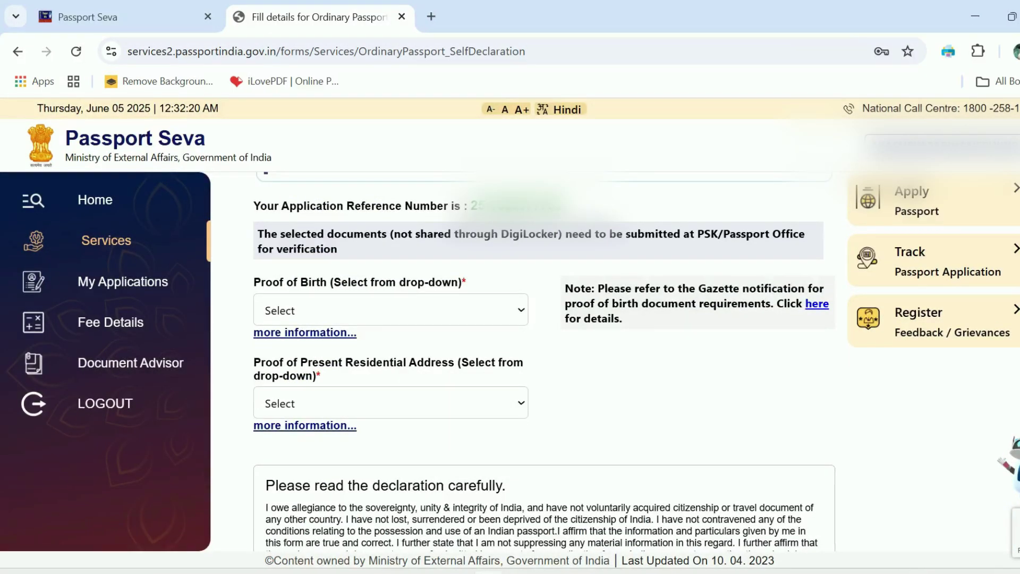
Step: Choose 'Birth certificate issued by the Registrar of Births and Deaths' as Proof of Birth
{"action": "left_click_drag", "start_coordinate": [255, 282], "coordinate": [348, 282]}
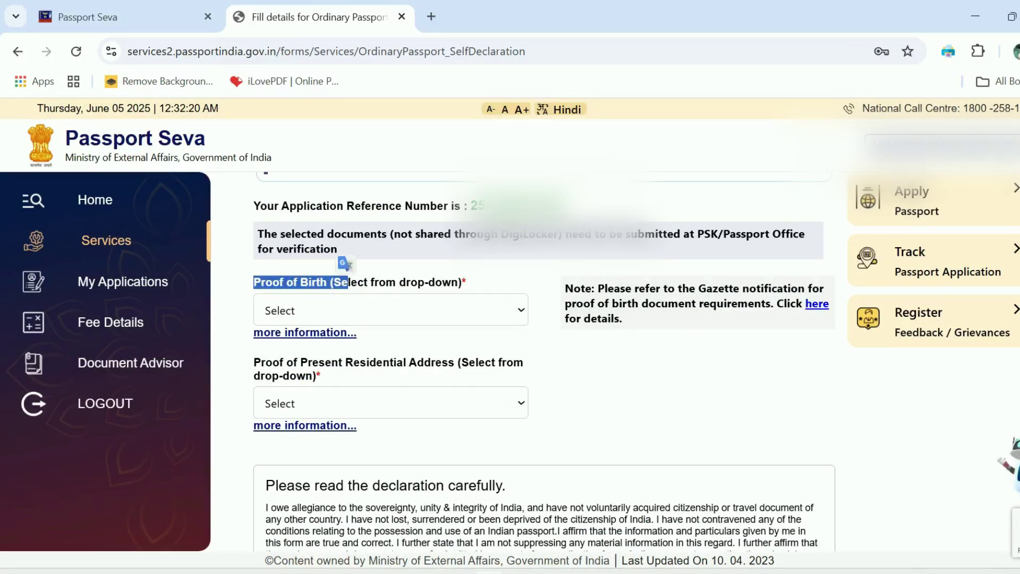
{"action": "left_click", "coordinate": [351, 311]}
{"action": "key", "text": "Down"}
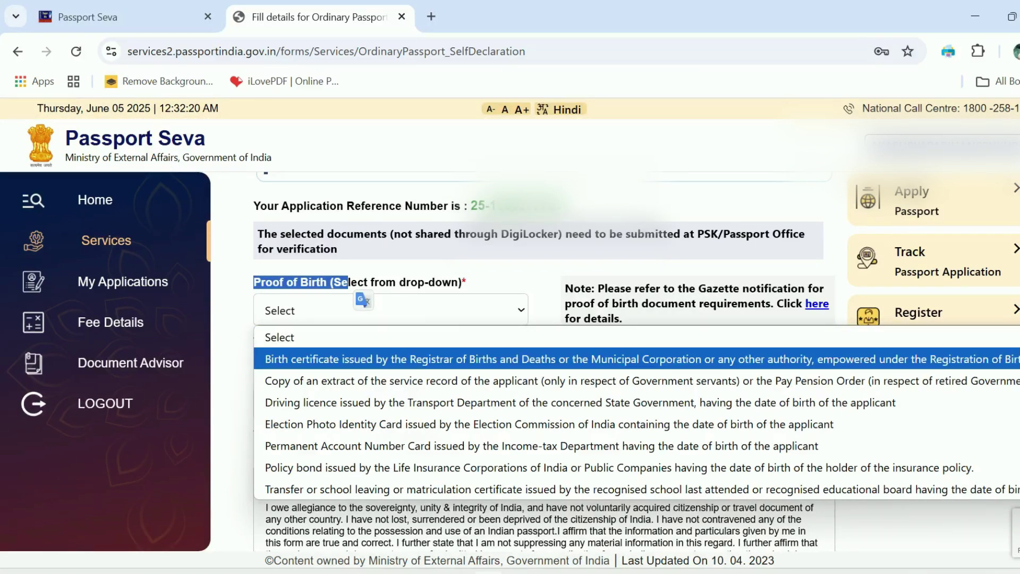
{"action": "key", "text": "Down"}
{"action": "key", "text": "Down"}
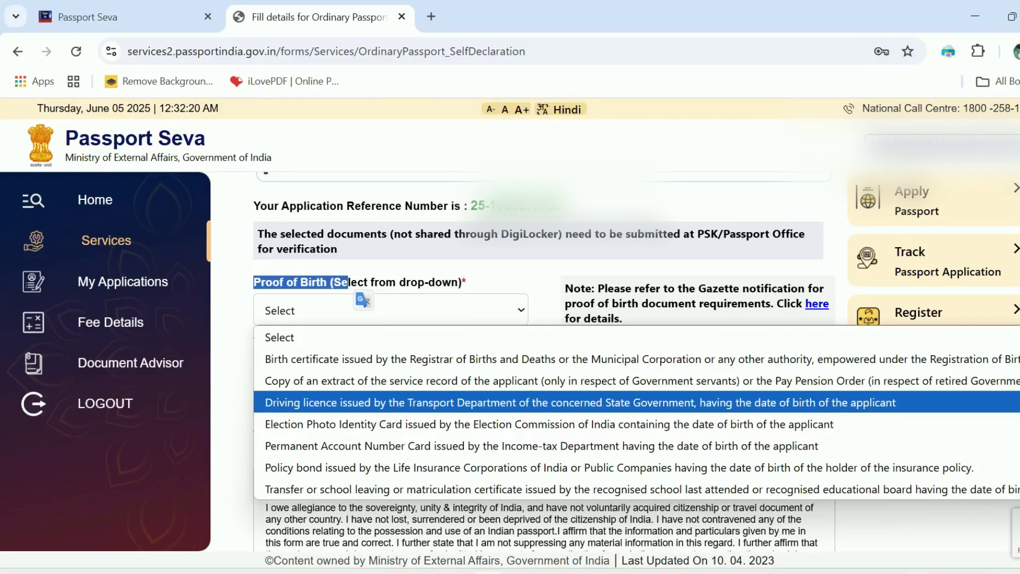
{"action": "key", "text": "Down"}
{"action": "key", "text": "Down"}
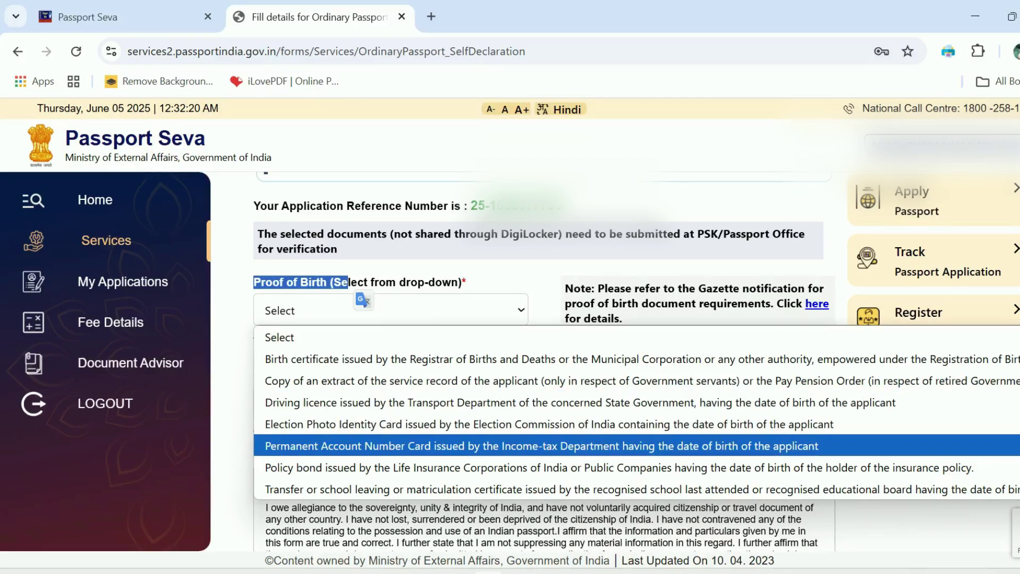
{"action": "key", "text": "Up"}
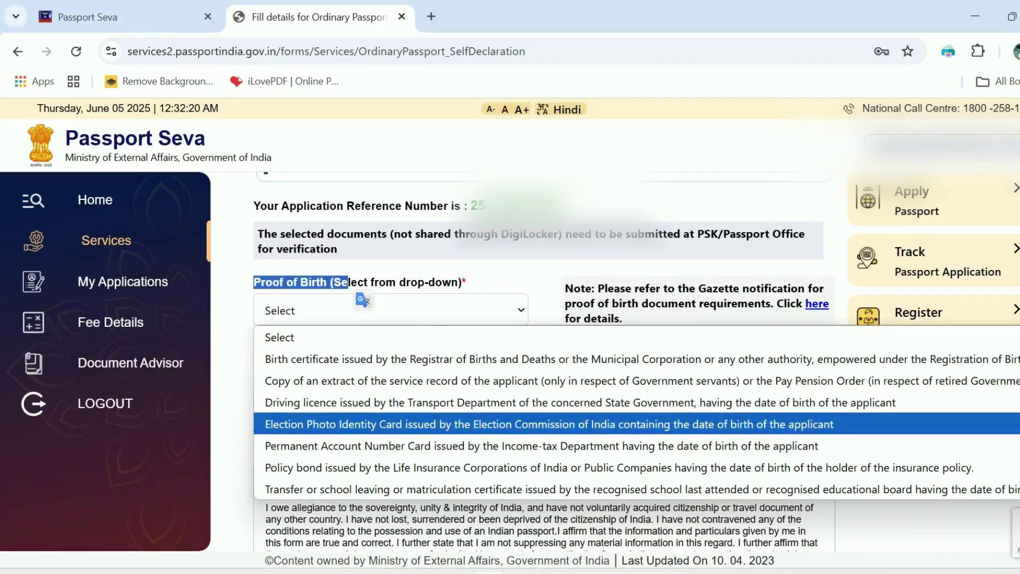
{"action": "key", "text": "Up"}
{"action": "key", "text": "Up"}
{"action": "key", "text": "Up"}
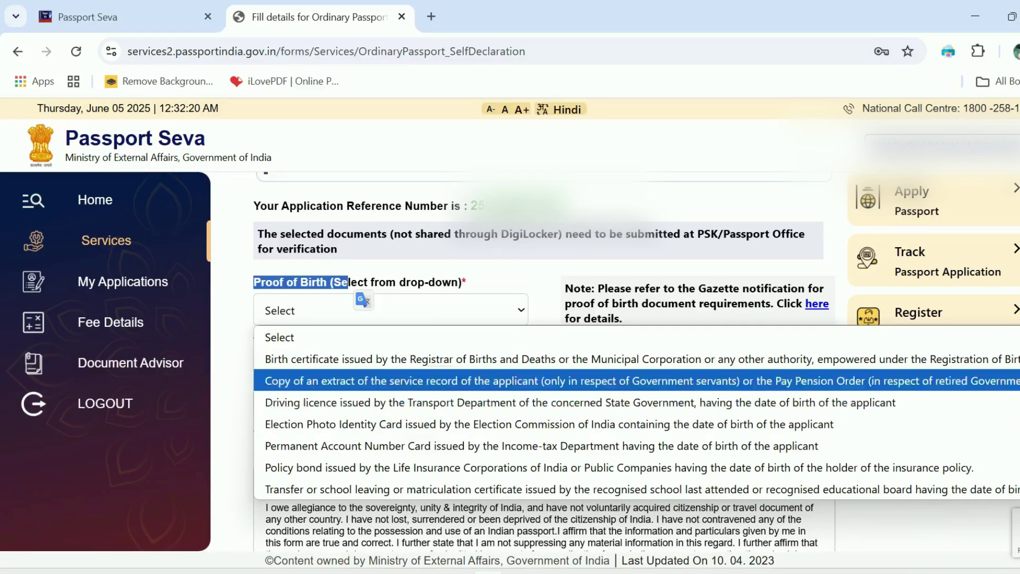
{"action": "key", "text": "Escape"}
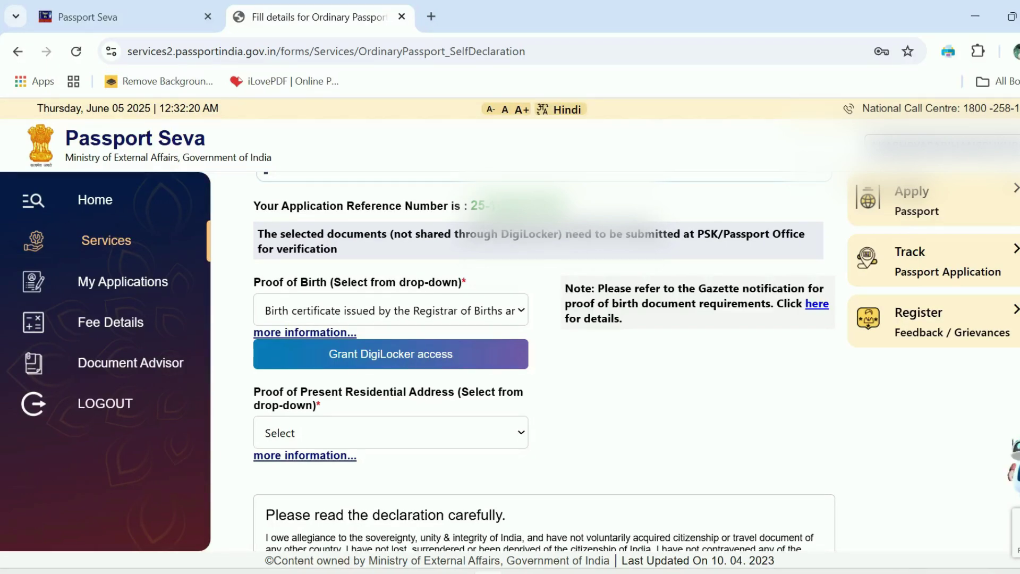
Step: Select Aadhaar Card (Address Proof) as the proof of present residential address
{"action": "left_click_drag", "start_coordinate": [317, 394], "coordinate": [452, 394]}
{"action": "left_click", "coordinate": [358, 436]}
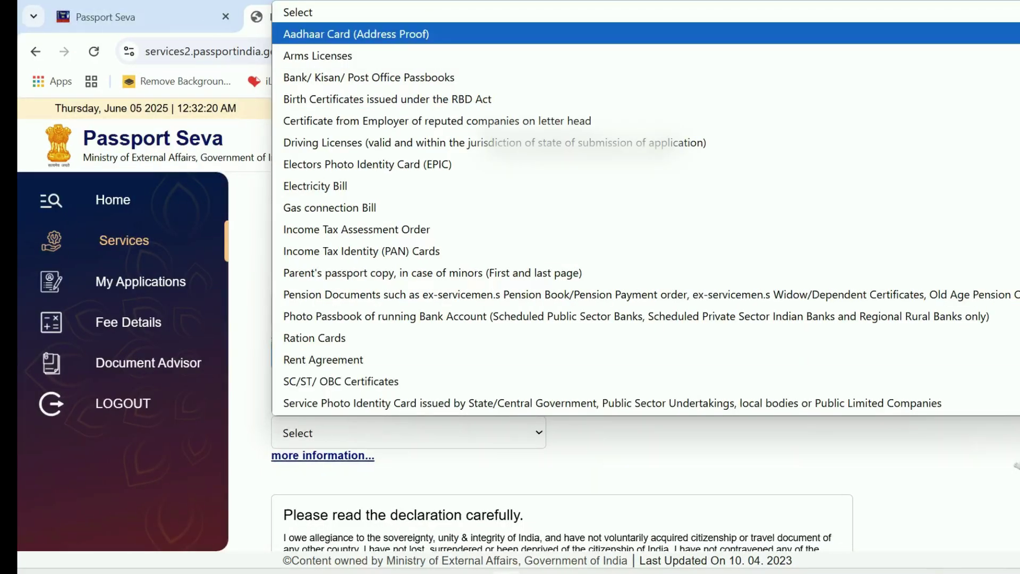
{"action": "left_click", "coordinate": [362, 34]}
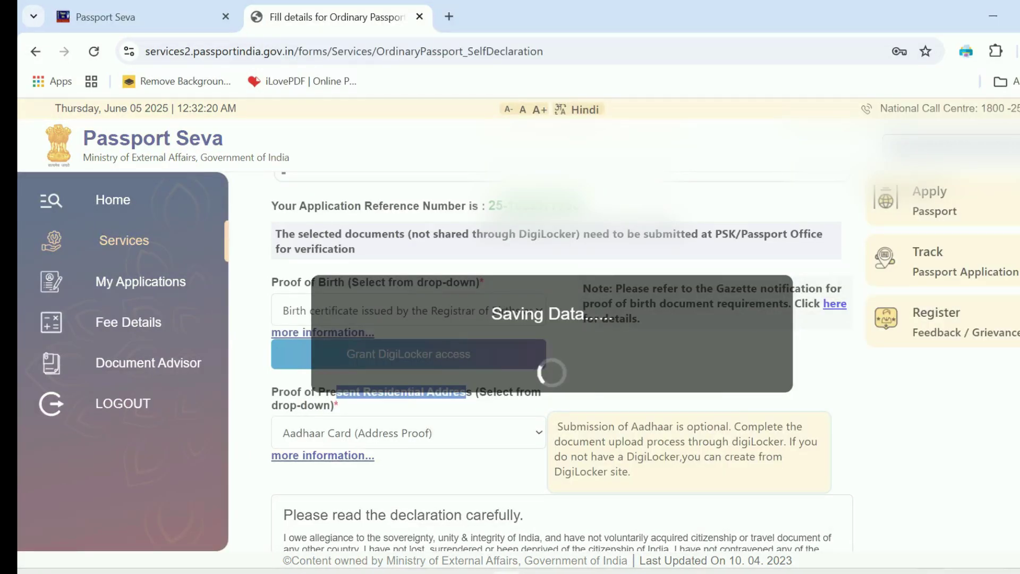
Step: Agree to the self declaration and enter 'HANS' as the place of declaration
{"action": "scroll", "coordinate": [542, 362], "scroll_direction": "down", "scroll_amount": 2}
{"action": "scroll", "coordinate": [542, 362], "scroll_direction": "down", "scroll_amount": 2}
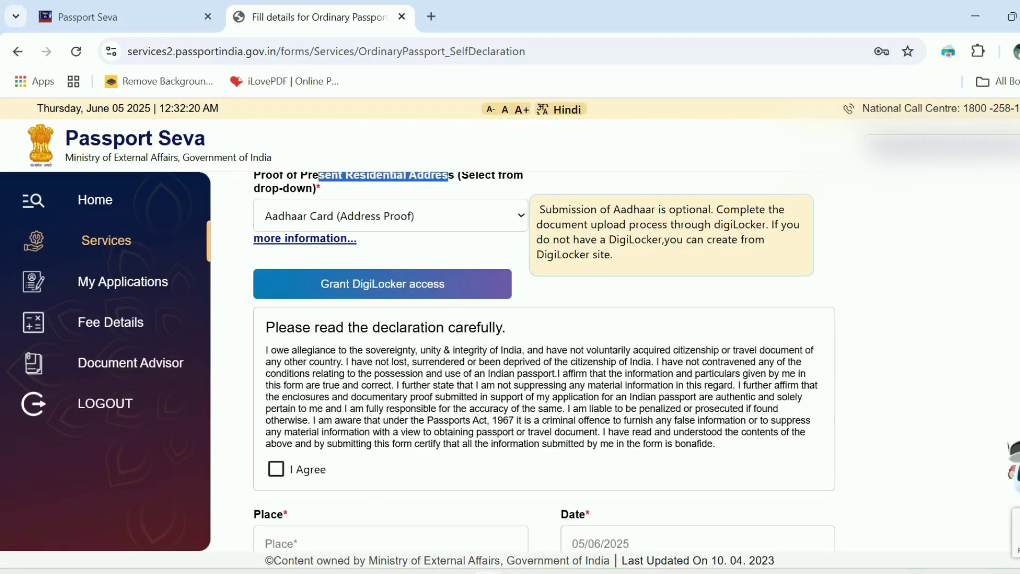
{"action": "left_click", "coordinate": [276, 469]}
{"action": "scroll", "coordinate": [542, 362], "scroll_direction": "down", "scroll_amount": 4}
{"action": "left_click", "coordinate": [391, 326]}
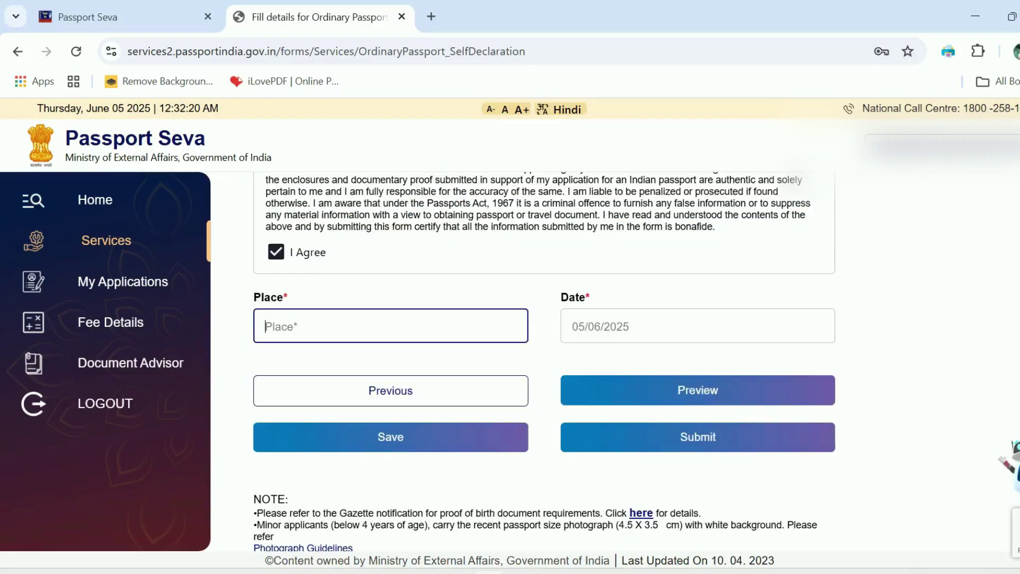
{"action": "type", "text": "HAN"}
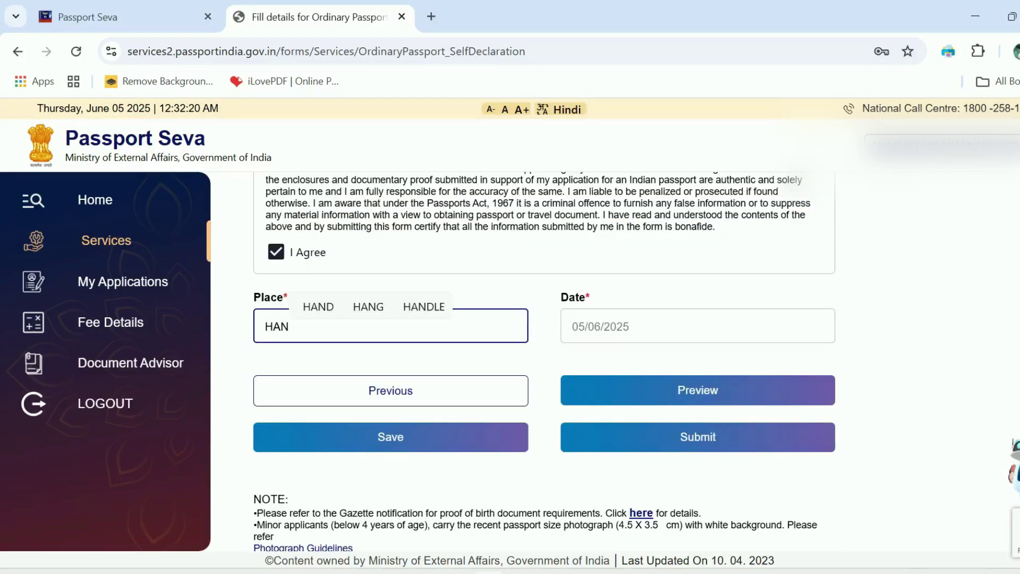
{"action": "type", "text": "S"}
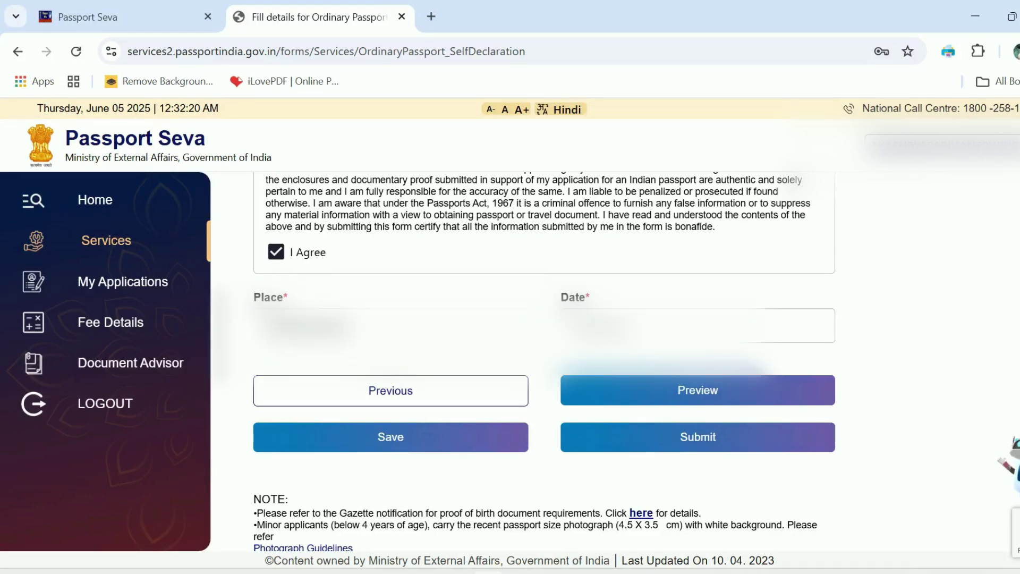
Step: Submit the self declaration and save the application form as a PDF
{"action": "left_click", "coordinate": [366, 436]}
{"action": "left_click", "coordinate": [674, 266]}
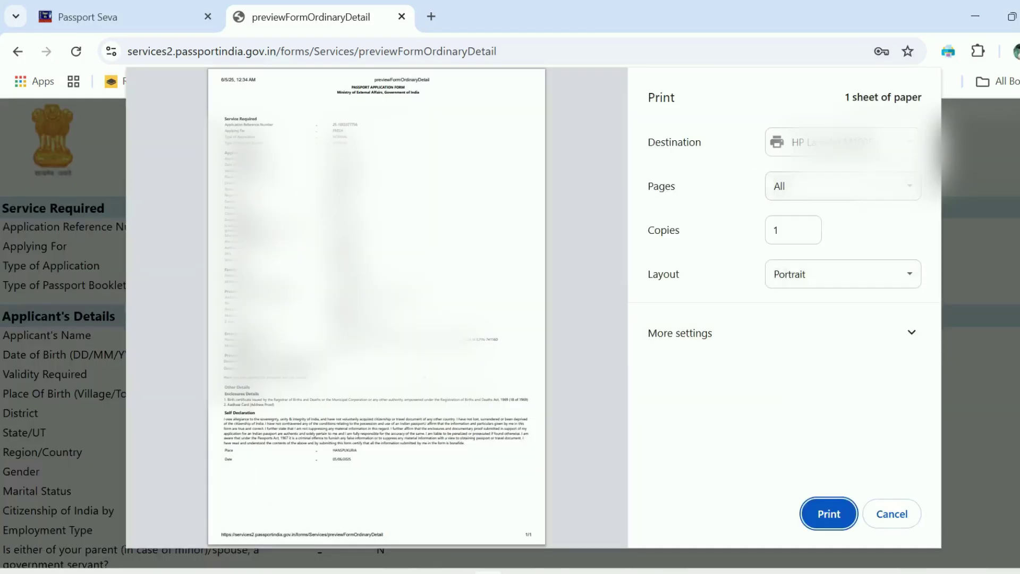
{"action": "left_click", "coordinate": [843, 142]}
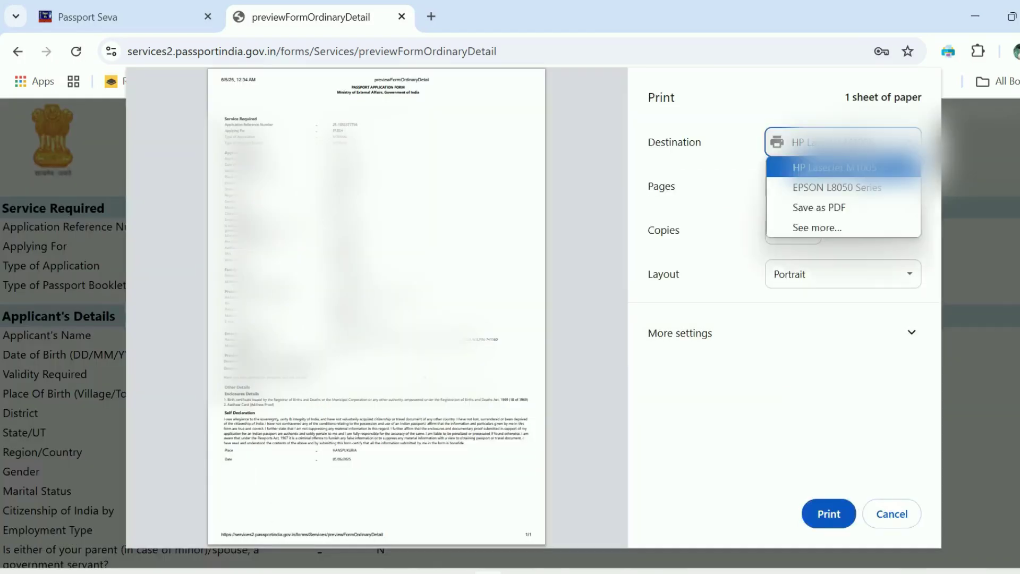
{"action": "left_click", "coordinate": [819, 208]}
{"action": "left_click", "coordinate": [821, 513]}
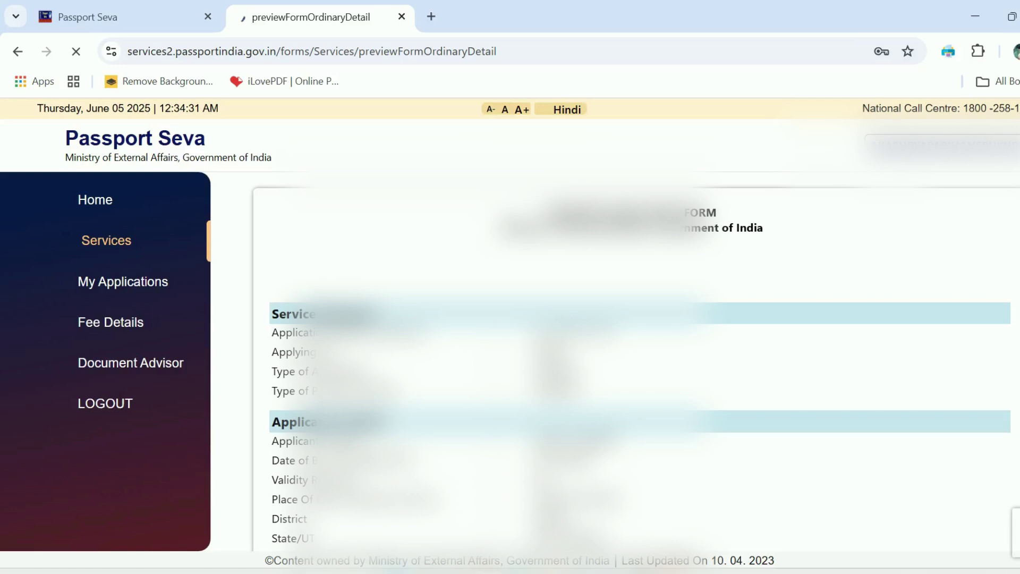
{"action": "scroll", "coordinate": [640, 364], "scroll_direction": "down", "scroll_amount": 14}
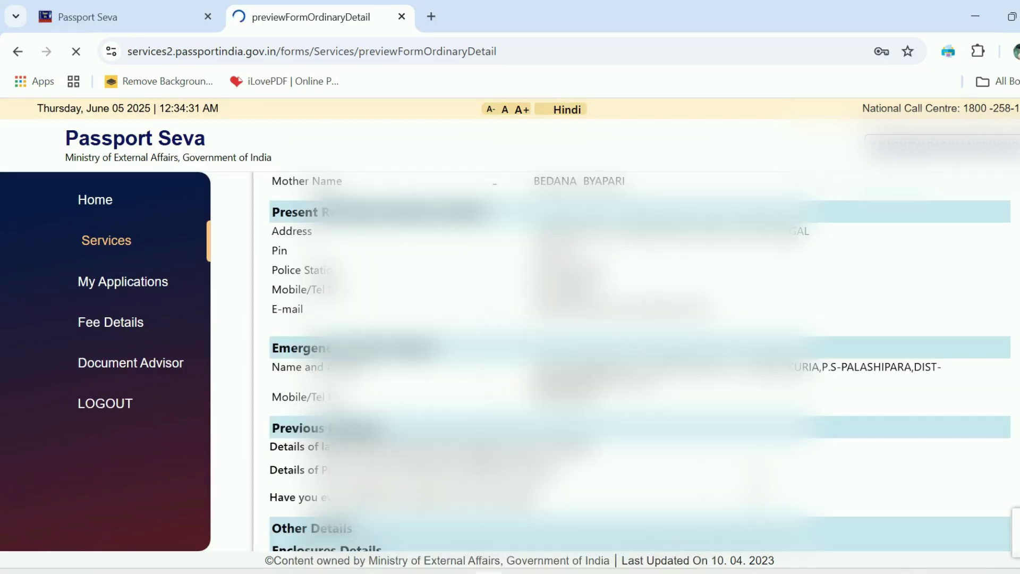
{"action": "scroll", "coordinate": [640, 364], "scroll_direction": "down", "scroll_amount": 8}
{"action": "scroll", "coordinate": [640, 364], "scroll_direction": "up", "scroll_amount": 20}
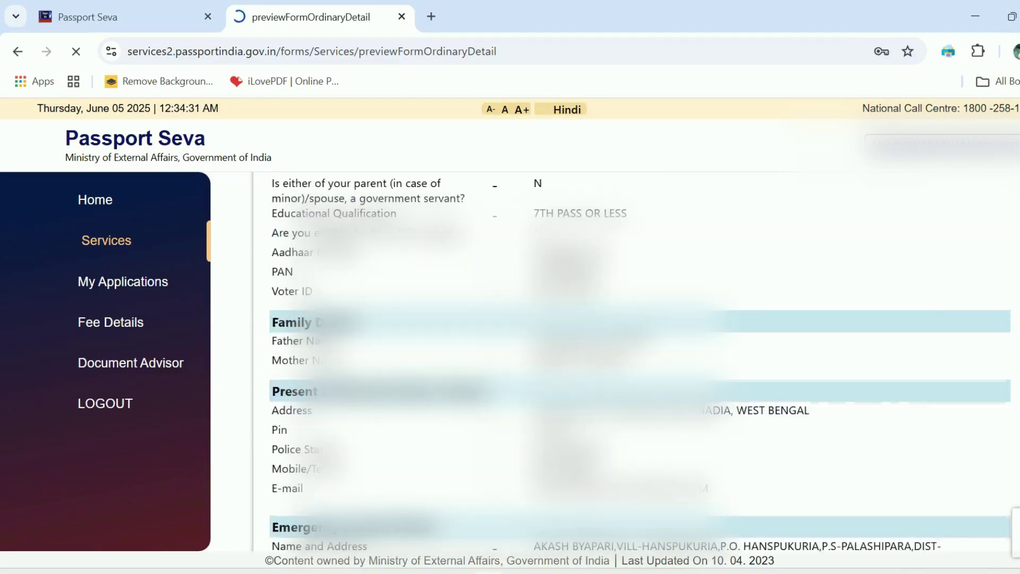
{"action": "scroll", "coordinate": [639, 364], "scroll_direction": "down", "scroll_amount": 20}
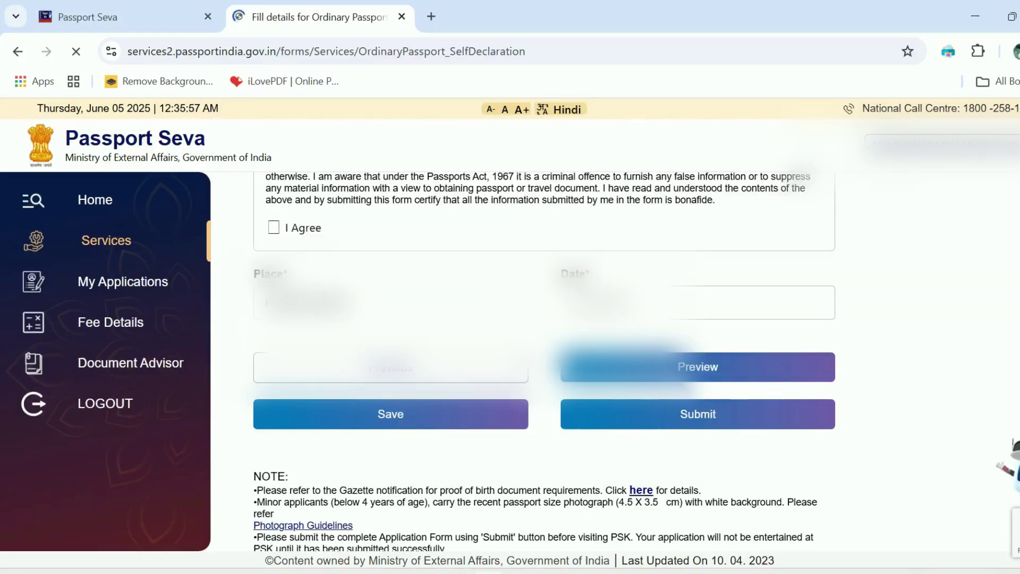
{"action": "scroll", "coordinate": [544, 346], "scroll_direction": "down", "scroll_amount": 2}
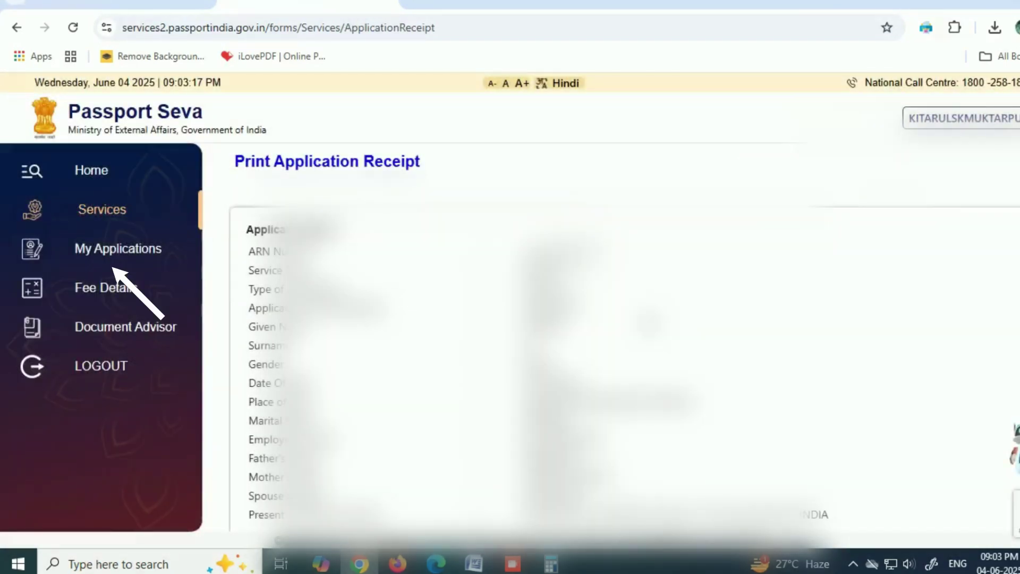
Step: View the submitted application from My Applications and choose Pay And Schedule Appointment
{"action": "scroll", "coordinate": [611, 318], "scroll_direction": "down", "scroll_amount": 5}
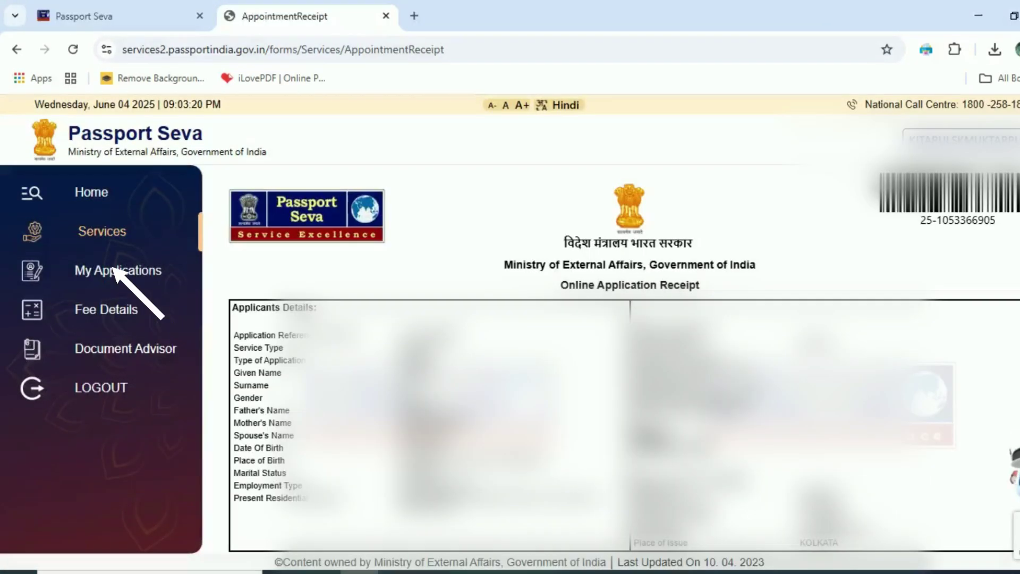
{"action": "scroll", "coordinate": [611, 319], "scroll_direction": "down", "scroll_amount": 10}
{"action": "left_click", "coordinate": [121, 248]}
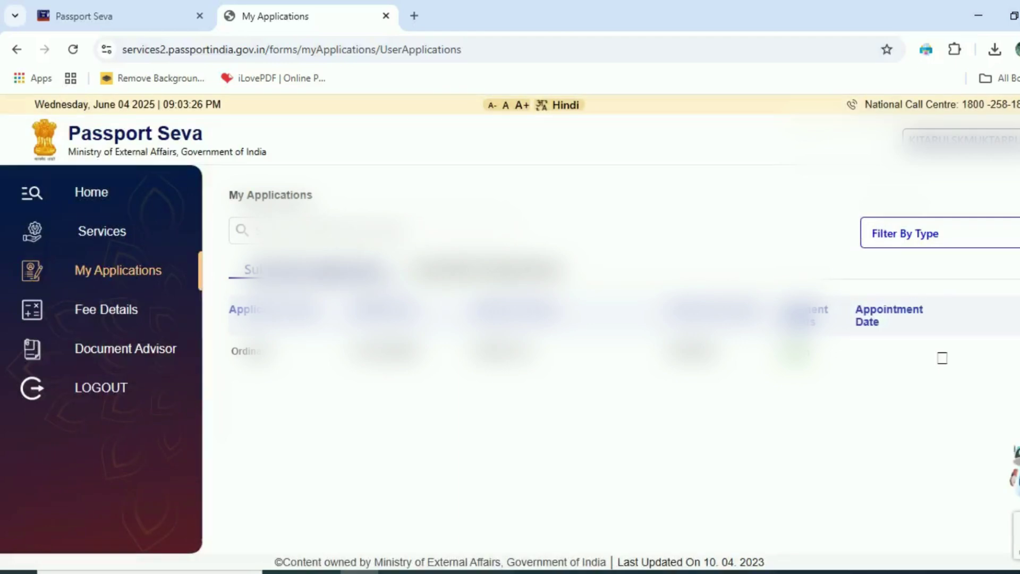
{"action": "left_click", "coordinate": [956, 362]}
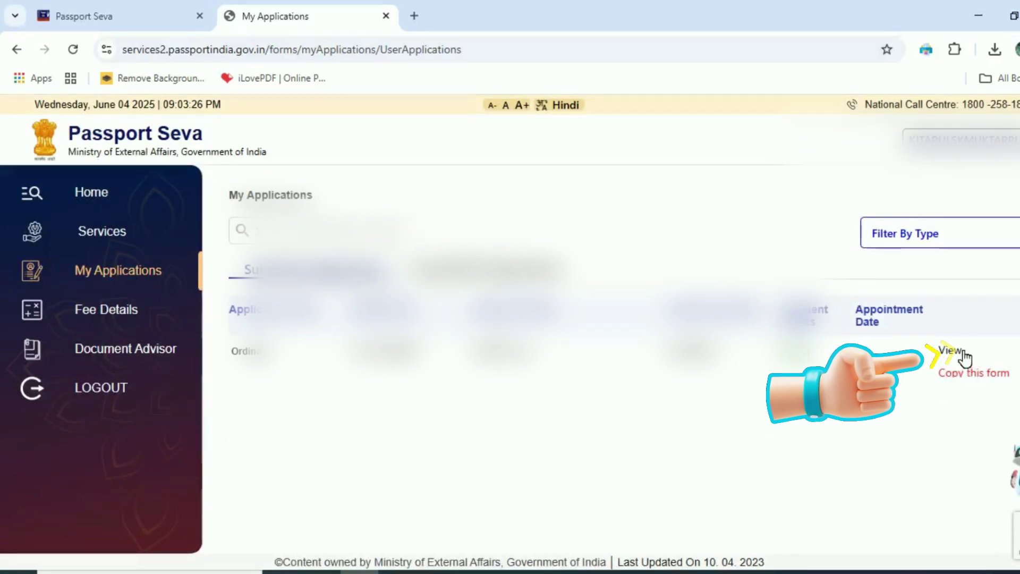
{"action": "left_click", "coordinate": [959, 351]}
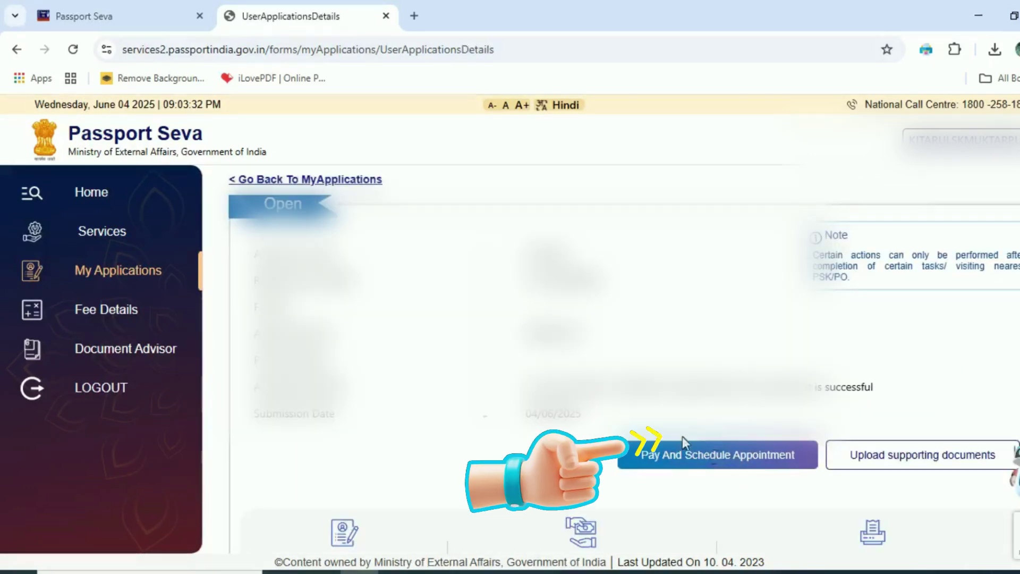
{"action": "left_click", "coordinate": [717, 459]}
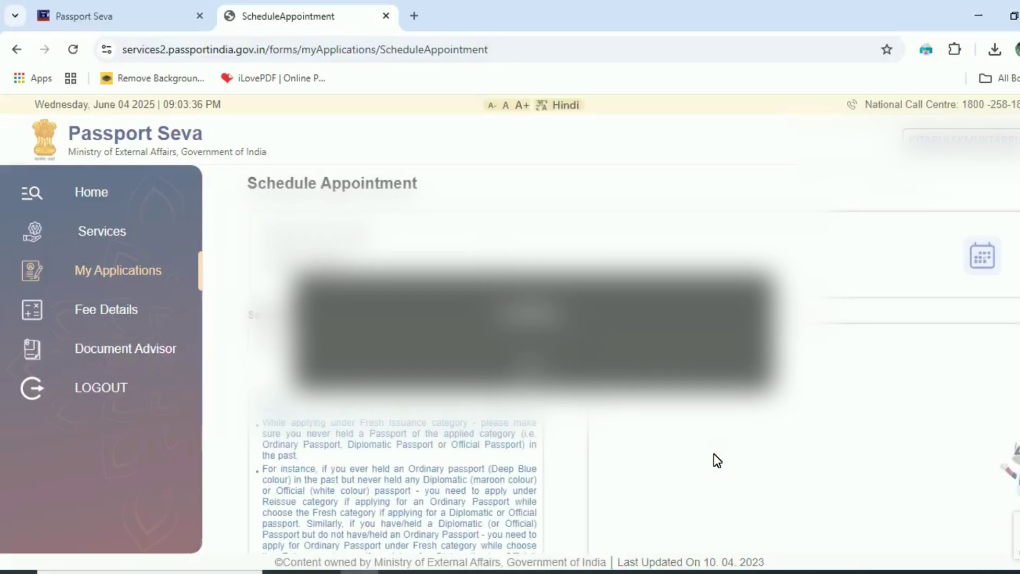
Step: Select PSK Berhampore as the appointment location and confirm it
{"action": "left_click", "coordinate": [398, 345]}
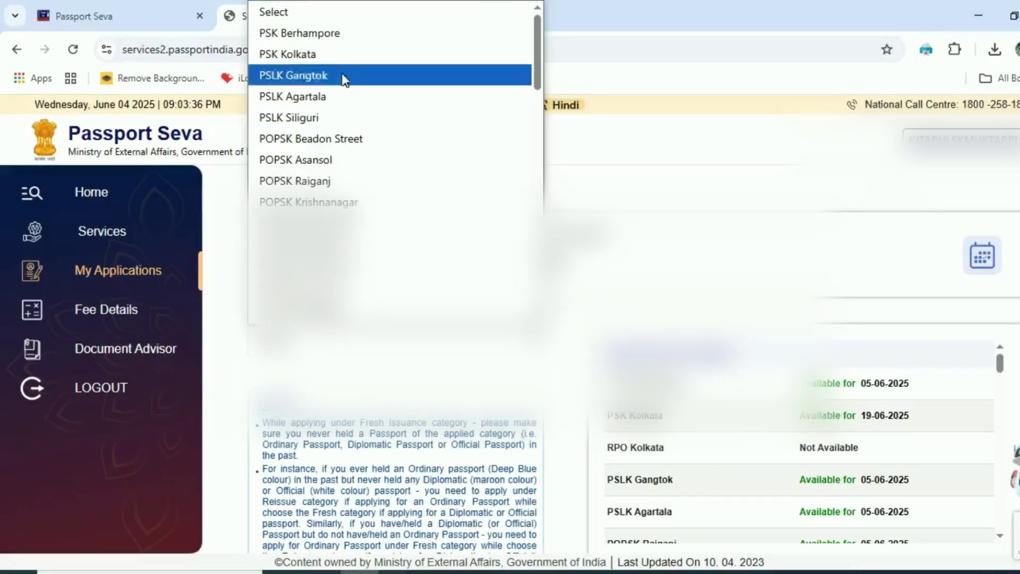
{"action": "left_click", "coordinate": [330, 33]}
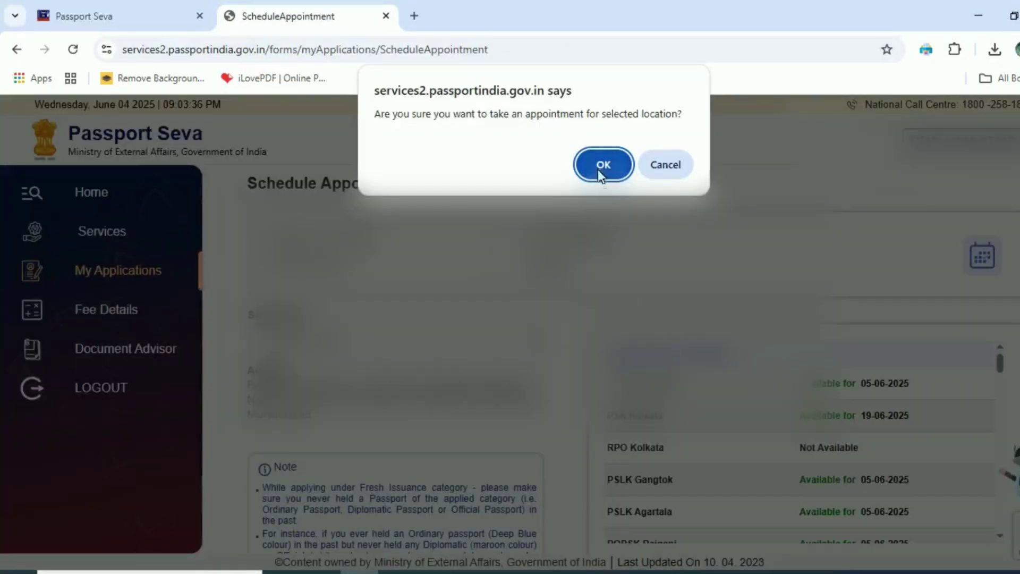
{"action": "left_click", "coordinate": [602, 170]}
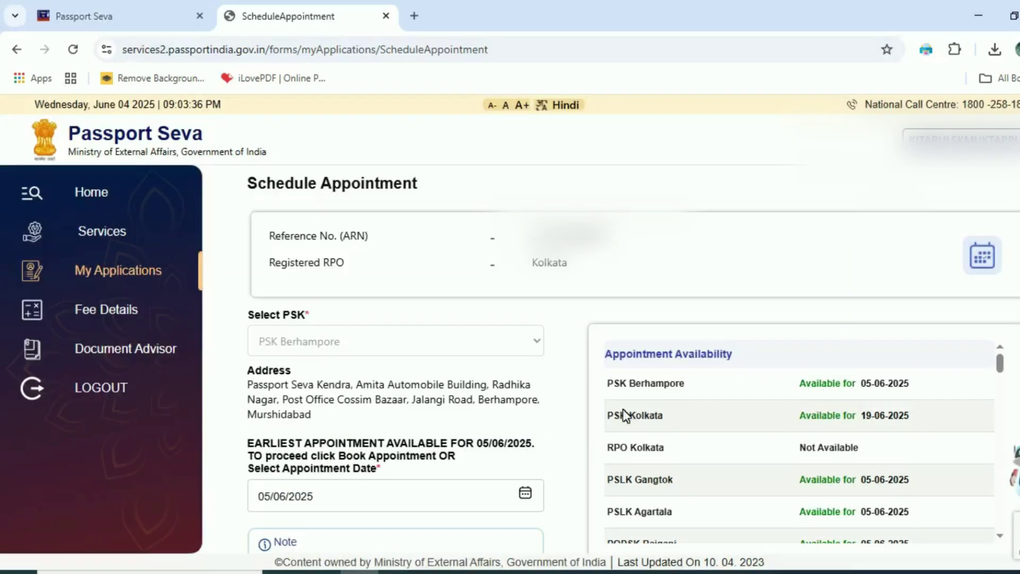
{"action": "scroll", "coordinate": [623, 409], "scroll_direction": "down", "scroll_amount": 3}
{"action": "scroll", "coordinate": [633, 410], "scroll_direction": "up", "scroll_amount": 3}
{"action": "scroll", "coordinate": [733, 287], "scroll_direction": "down", "scroll_amount": 3}
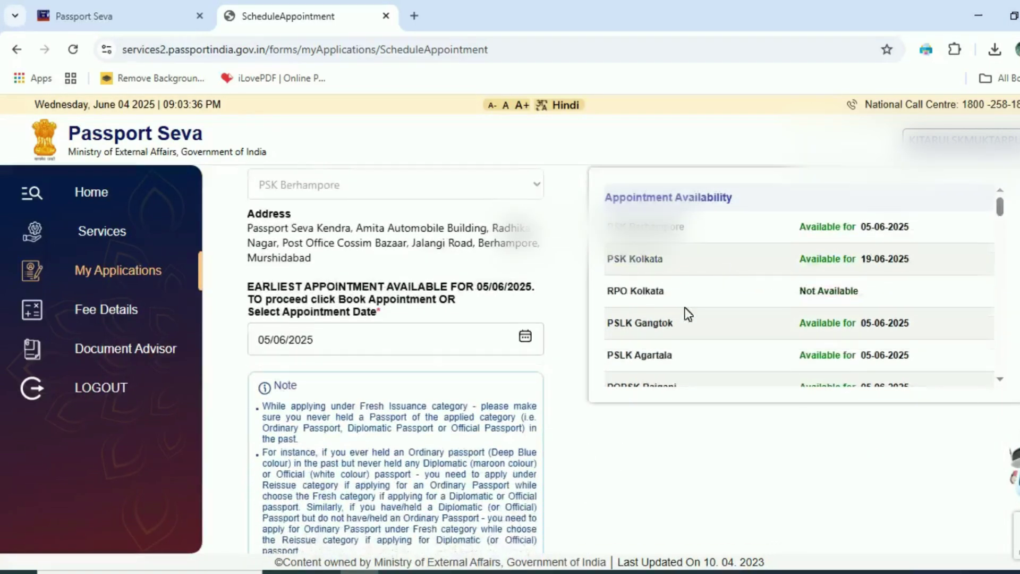
{"action": "scroll", "coordinate": [744, 432], "scroll_direction": "down", "scroll_amount": 2}
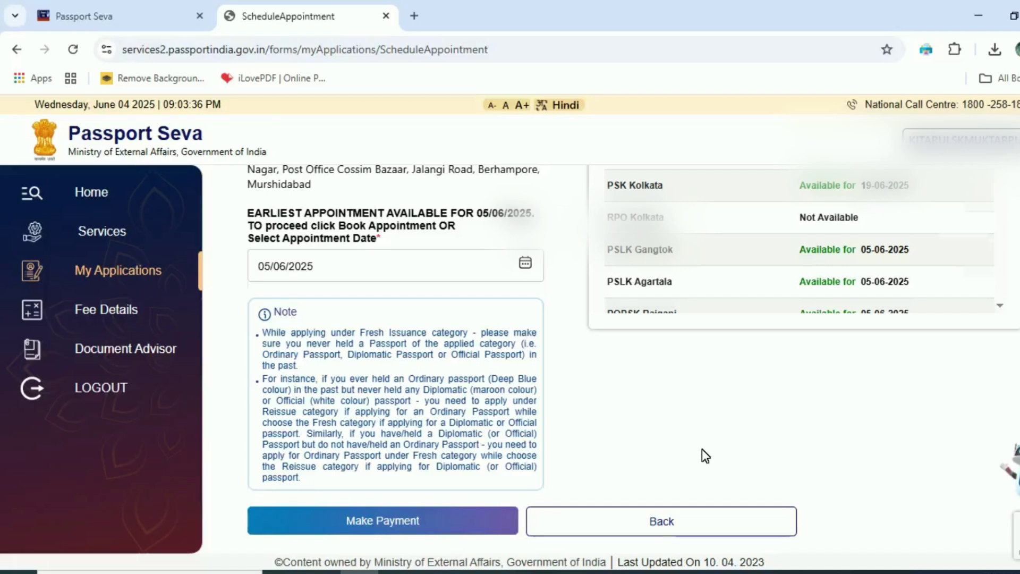
{"action": "scroll", "coordinate": [702, 449], "scroll_direction": "up", "scroll_amount": 3}
Step: Pick 09/06/2025 as the appointment date and proceed to pay via SBI net banking
{"action": "left_click", "coordinate": [526, 419]}
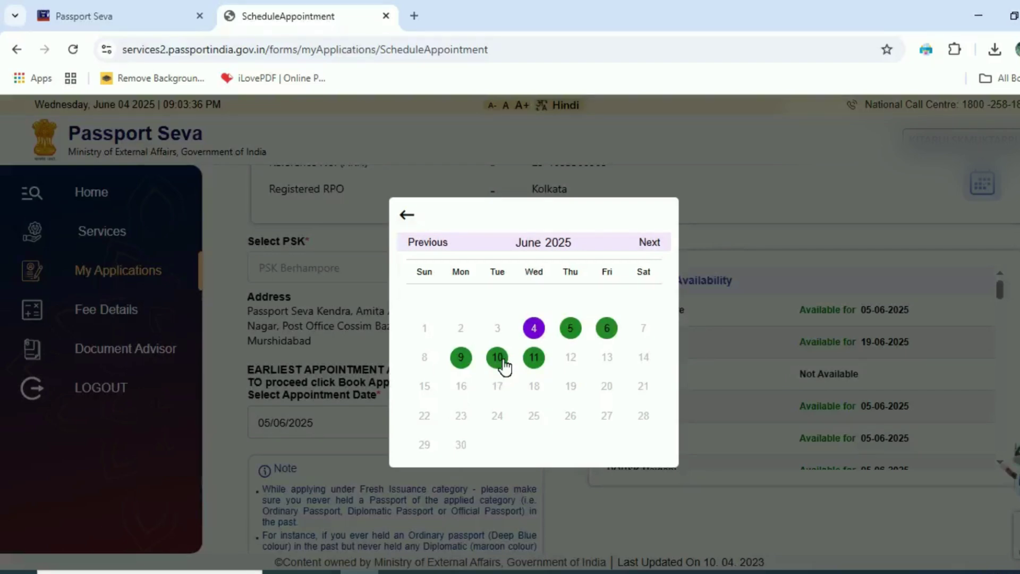
{"action": "left_click", "coordinate": [461, 358]}
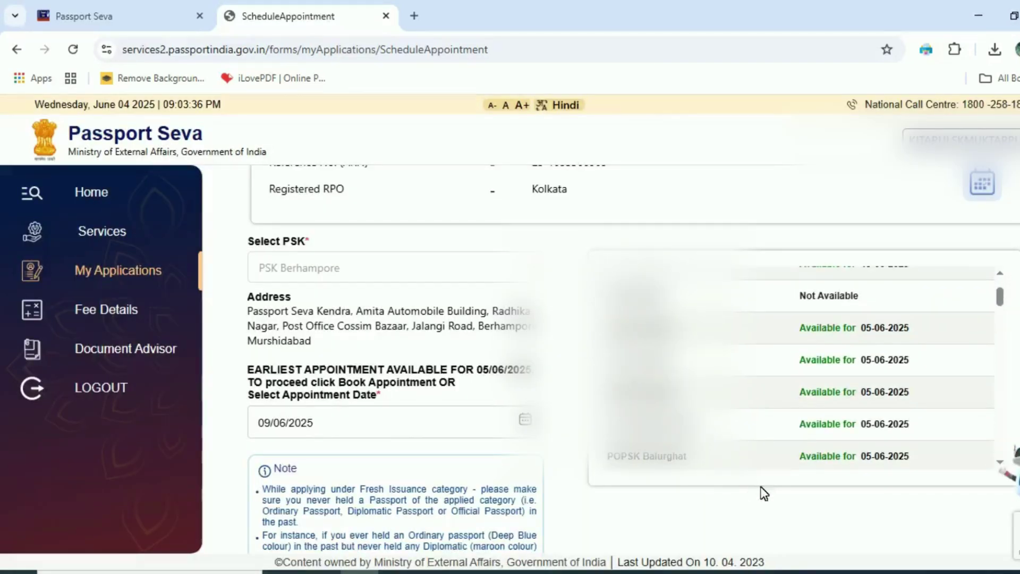
{"action": "scroll", "coordinate": [760, 486], "scroll_direction": "down", "scroll_amount": 3}
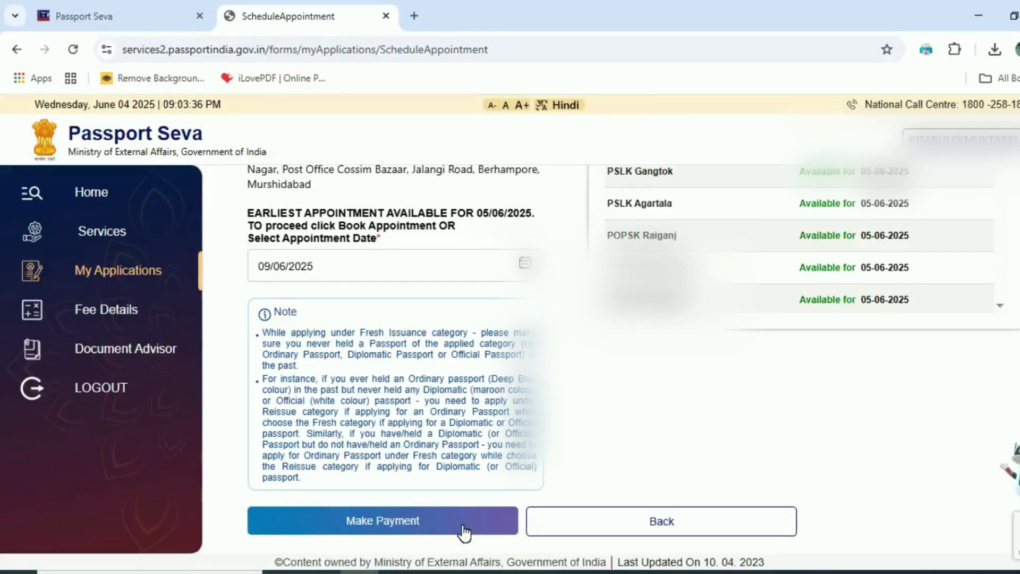
{"action": "left_click", "coordinate": [464, 531]}
{"action": "left_click", "coordinate": [607, 165]}
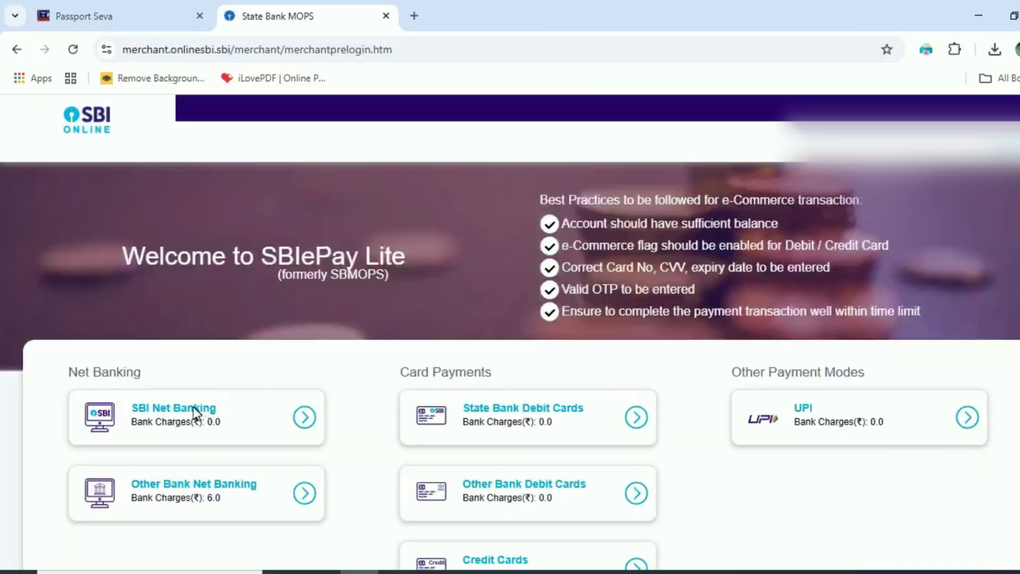
{"action": "left_click", "coordinate": [182, 420]}
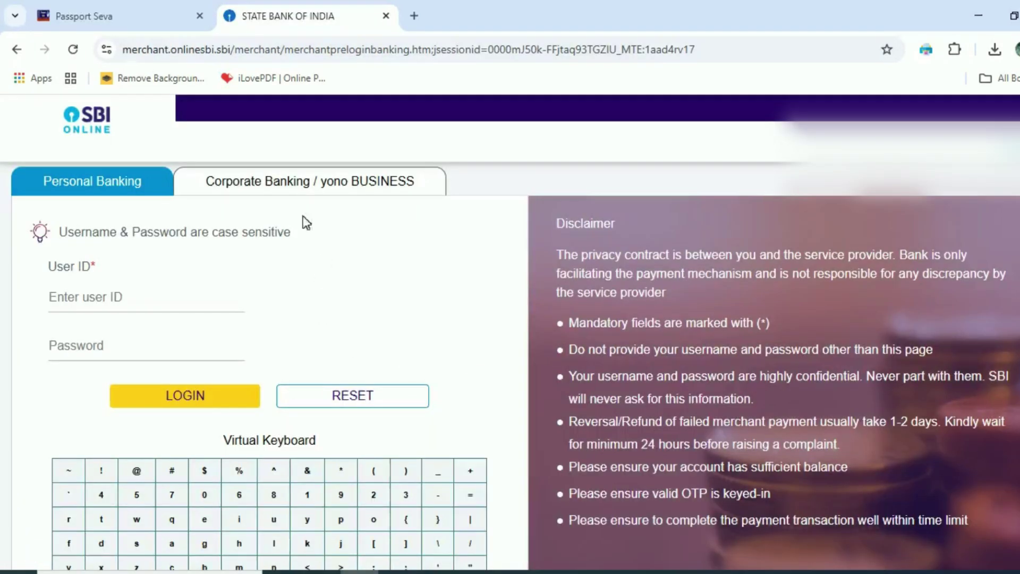
Step: Log in to SBI net banking and confirm the ₹1,500 fee payment with the OTP
{"action": "left_click", "coordinate": [285, 184]}
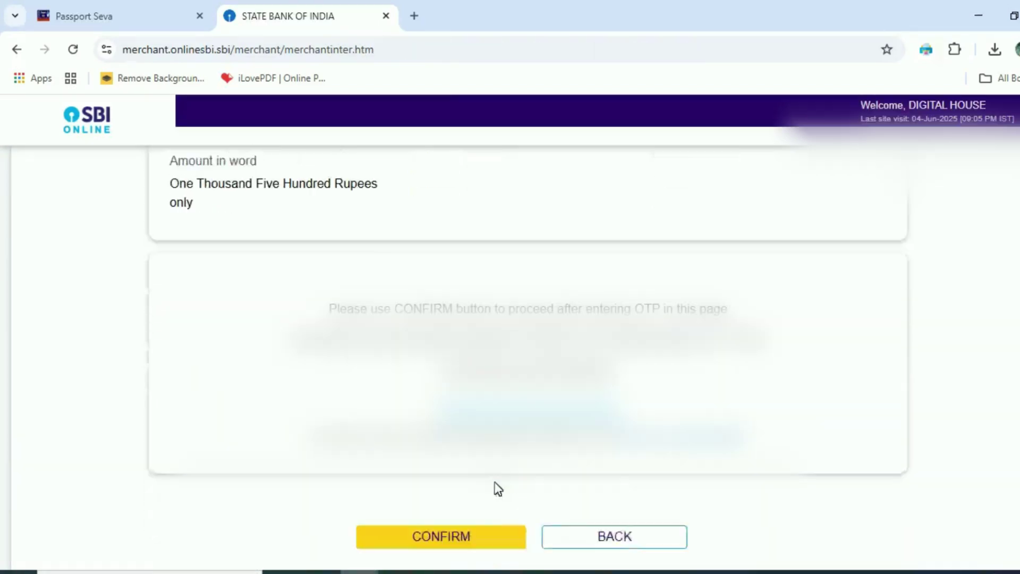
{"action": "scroll", "coordinate": [494, 485], "scroll_direction": "down", "scroll_amount": 1}
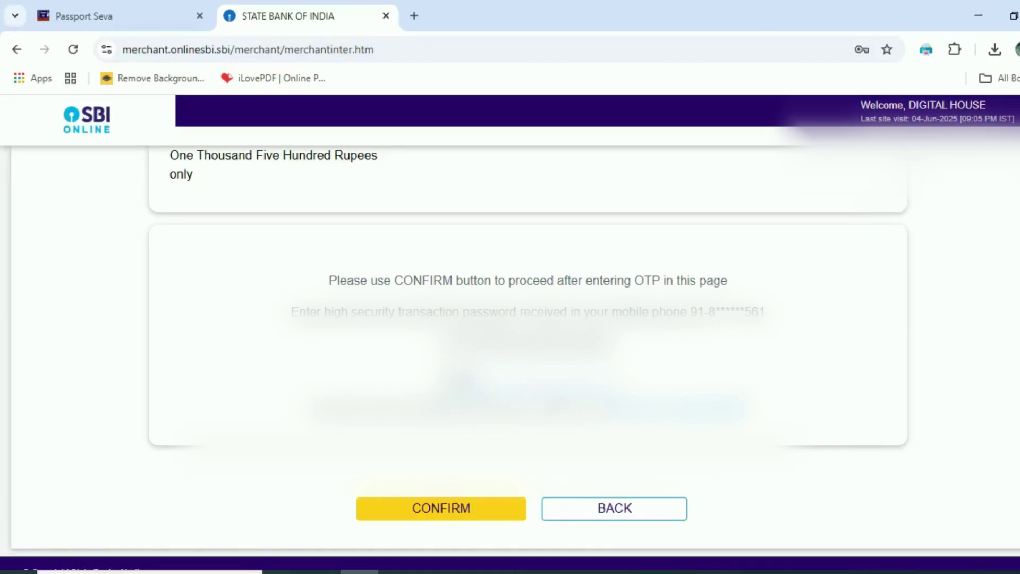
{"action": "left_click", "coordinate": [459, 514]}
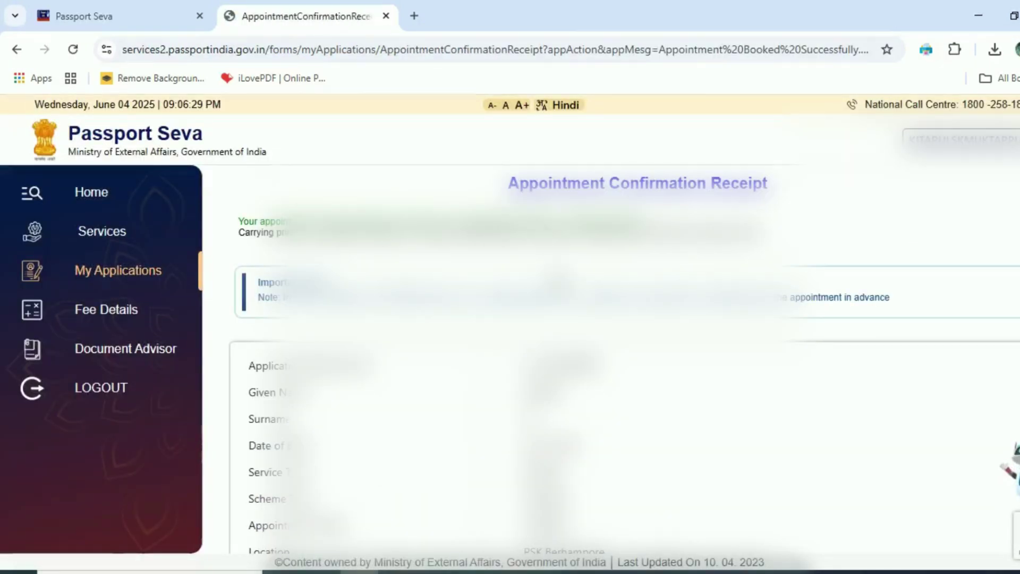
Step: Print the full Appointment Receipt for the PSK Berhampore appointment
{"action": "scroll", "coordinate": [612, 367], "scroll_direction": "down", "scroll_amount": 3}
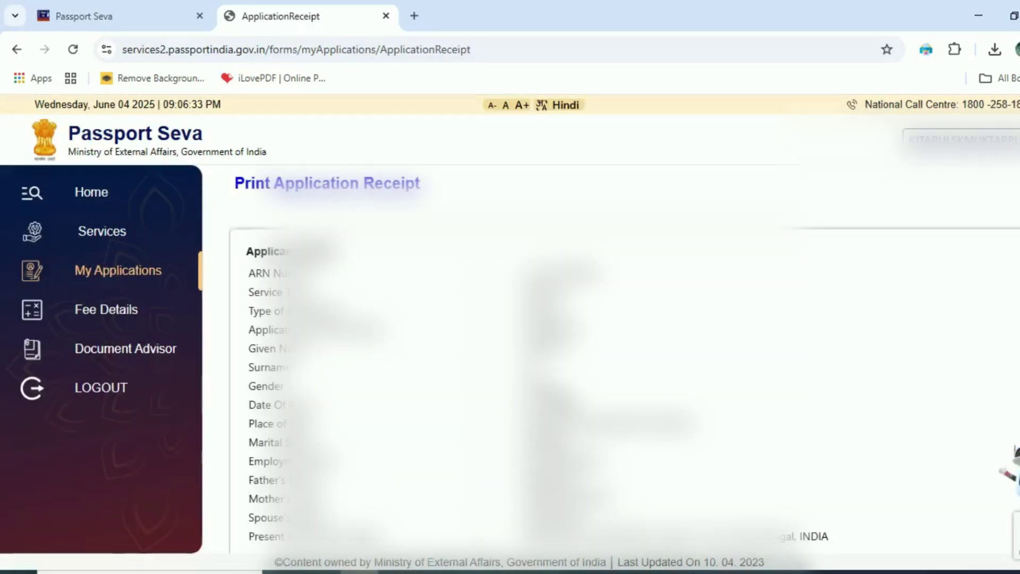
{"action": "scroll", "coordinate": [611, 366], "scroll_direction": "down", "scroll_amount": 5}
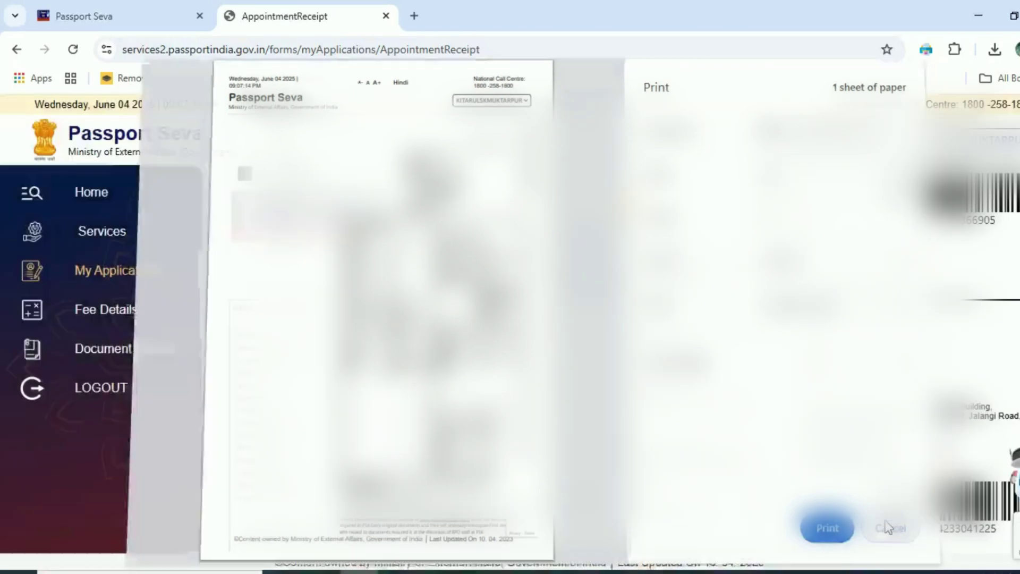
{"action": "left_click", "coordinate": [886, 523]}
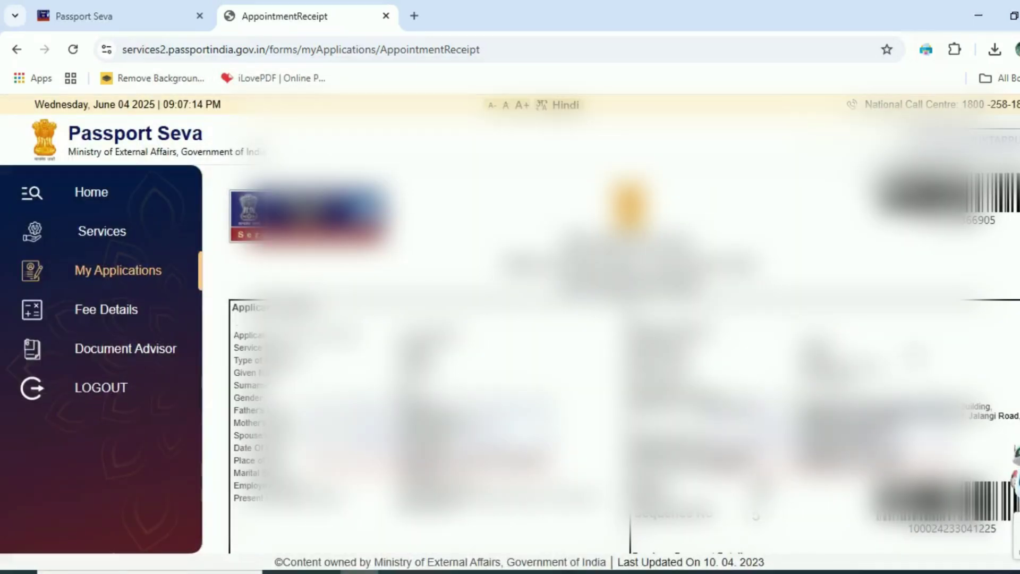
{"action": "scroll", "coordinate": [611, 367], "scroll_direction": "down", "scroll_amount": 10}
{"action": "left_click", "coordinate": [596, 547]}
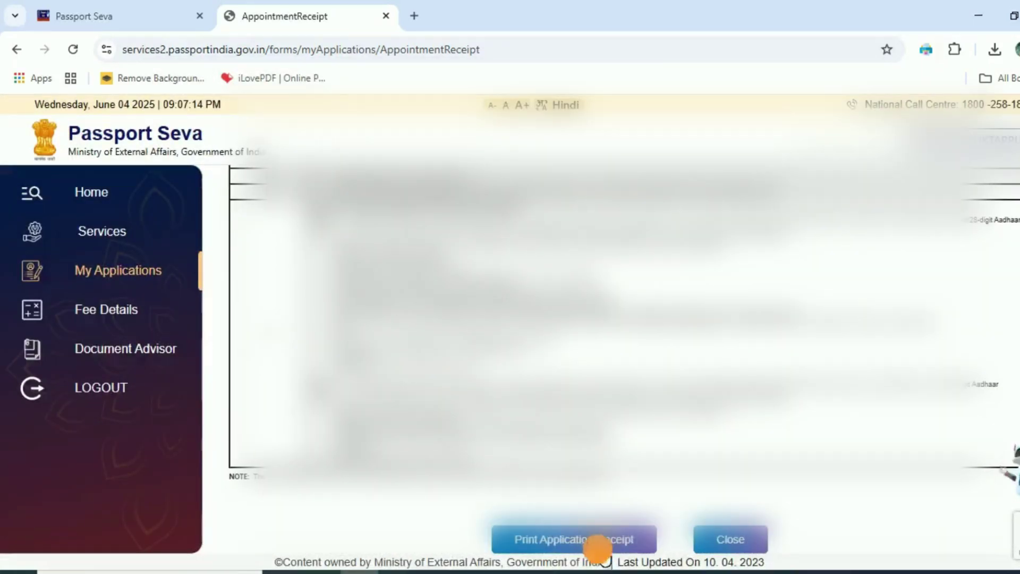